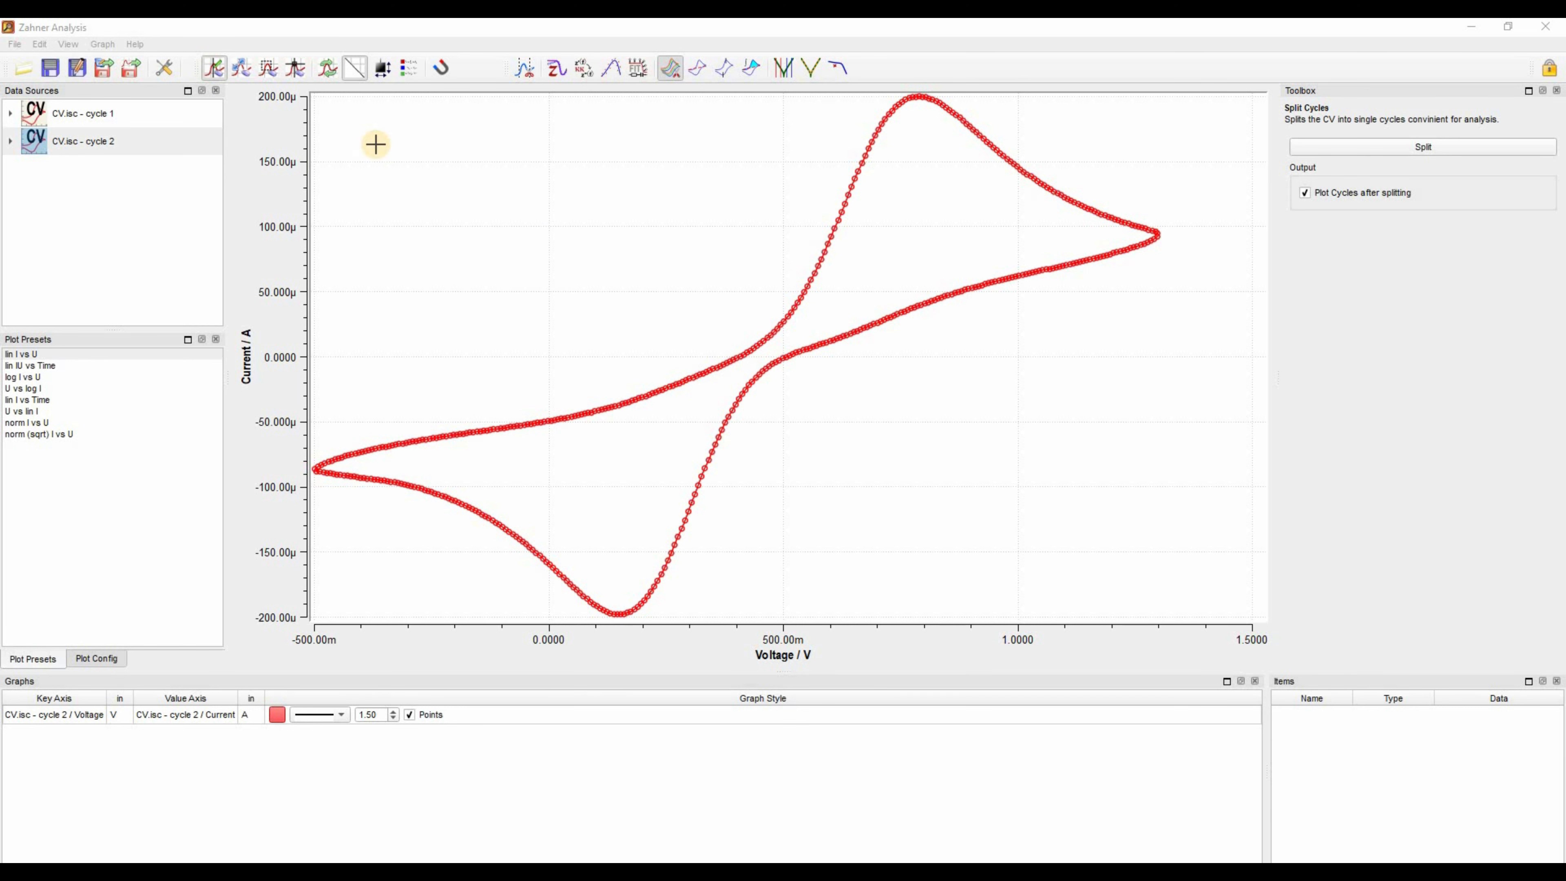
Step: Pan the CV plot, zoom in on the curve around 450 mV, and restore the full view
{"action": "right_click", "coordinate": [485, 162]}
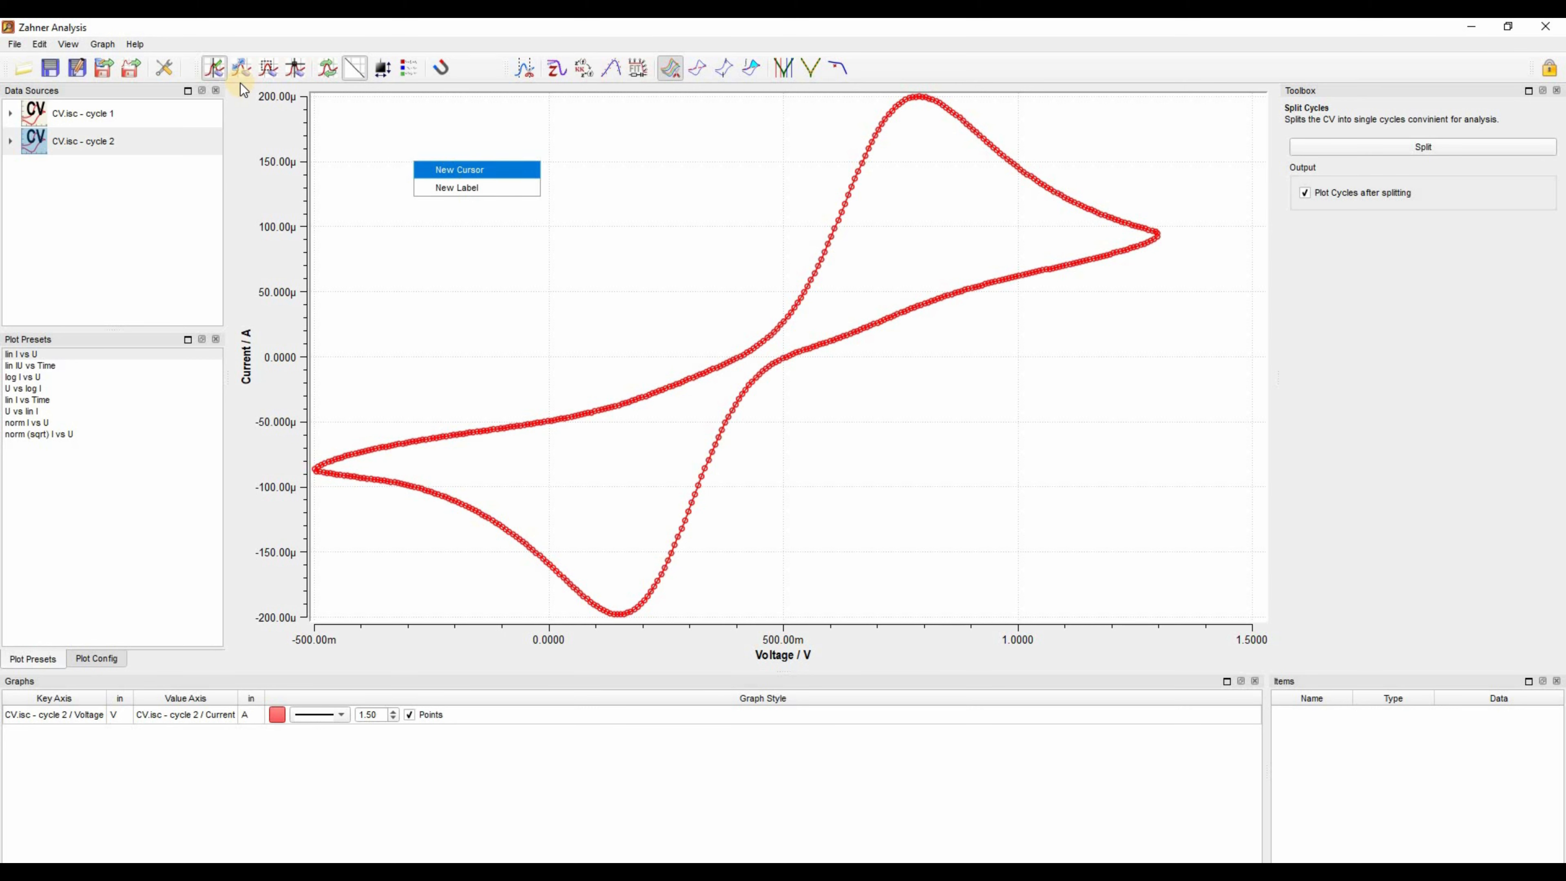
{"action": "left_click", "coordinate": [241, 69]}
{"action": "mouse_move", "coordinate": [497, 259]}
{"action": "left_mouse_down"}
{"action": "mouse_move", "coordinate": [573, 329]}
{"action": "mouse_move", "coordinate": [472, 257]}
{"action": "left_mouse_up"}
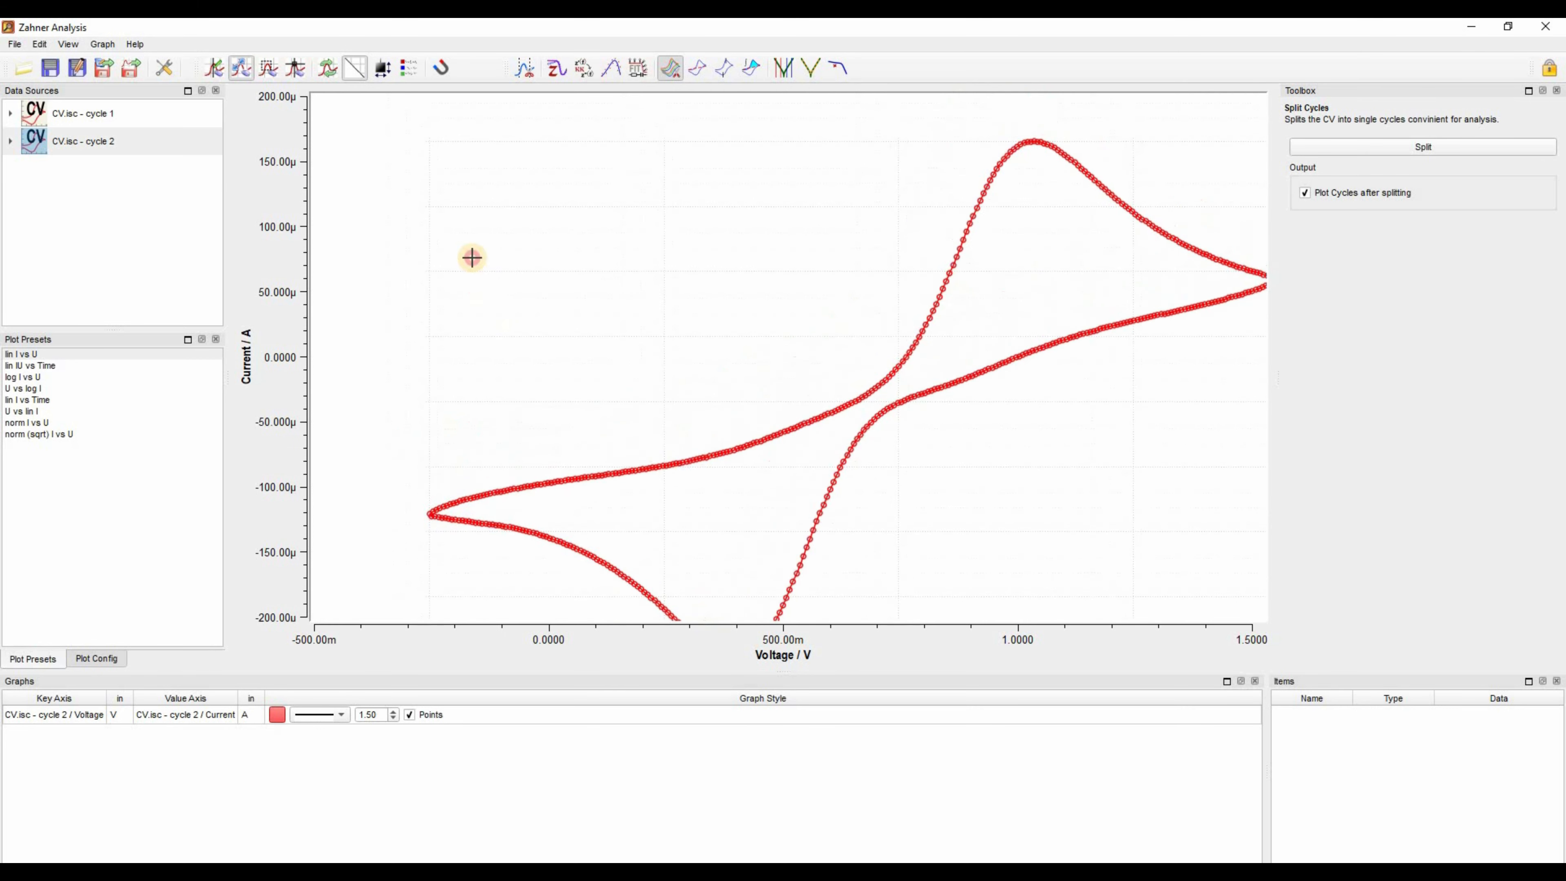
{"action": "left_click", "coordinate": [273, 71]}
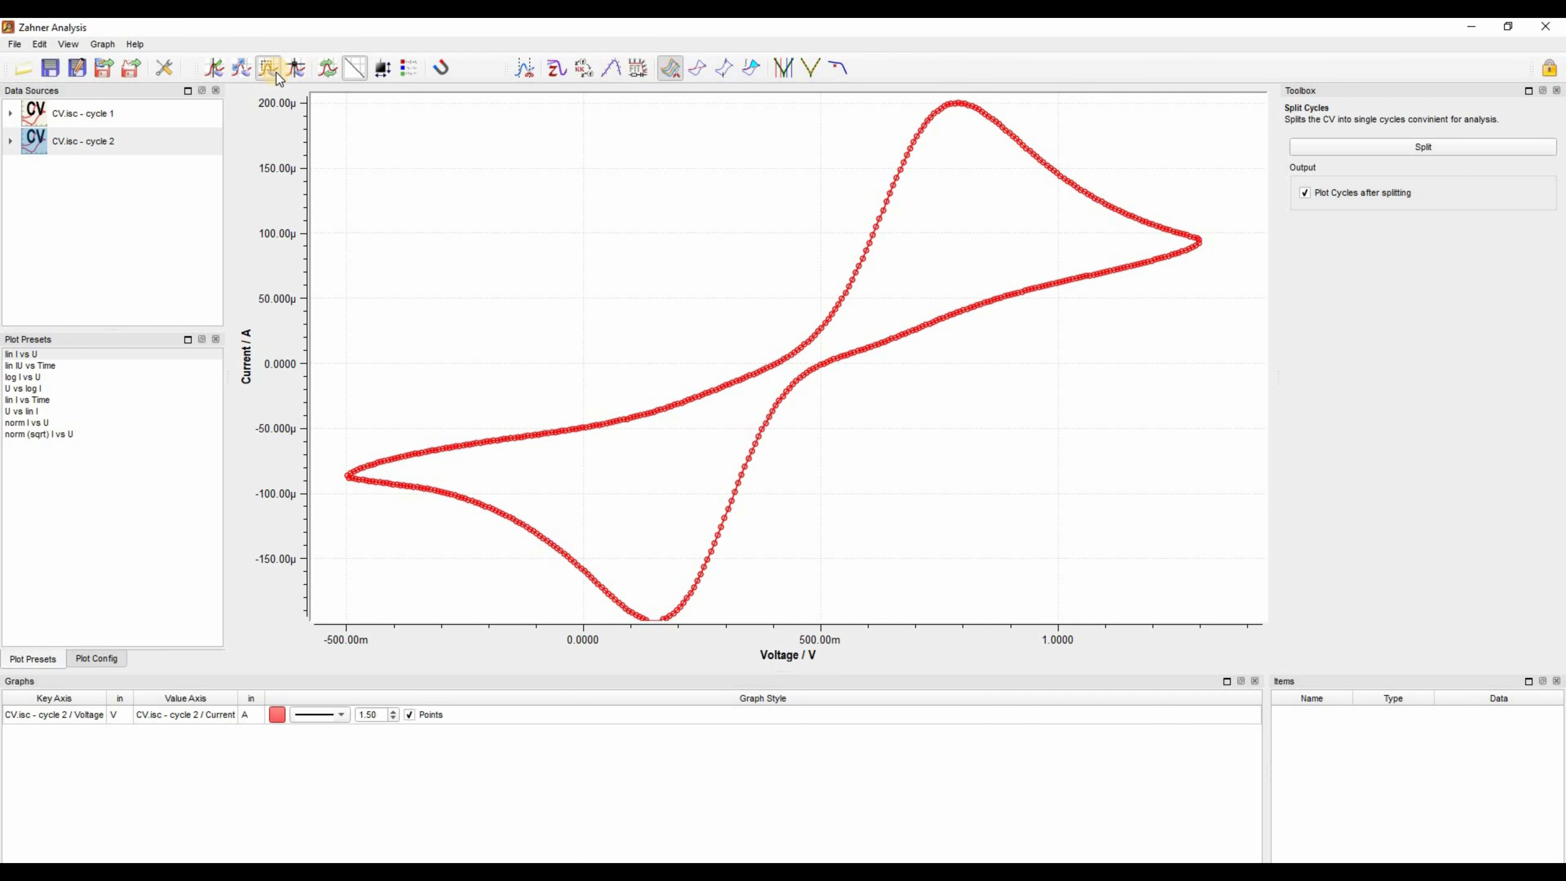
{"action": "left_click_drag", "start_coordinate": [789, 340], "coordinate": [813, 356]}
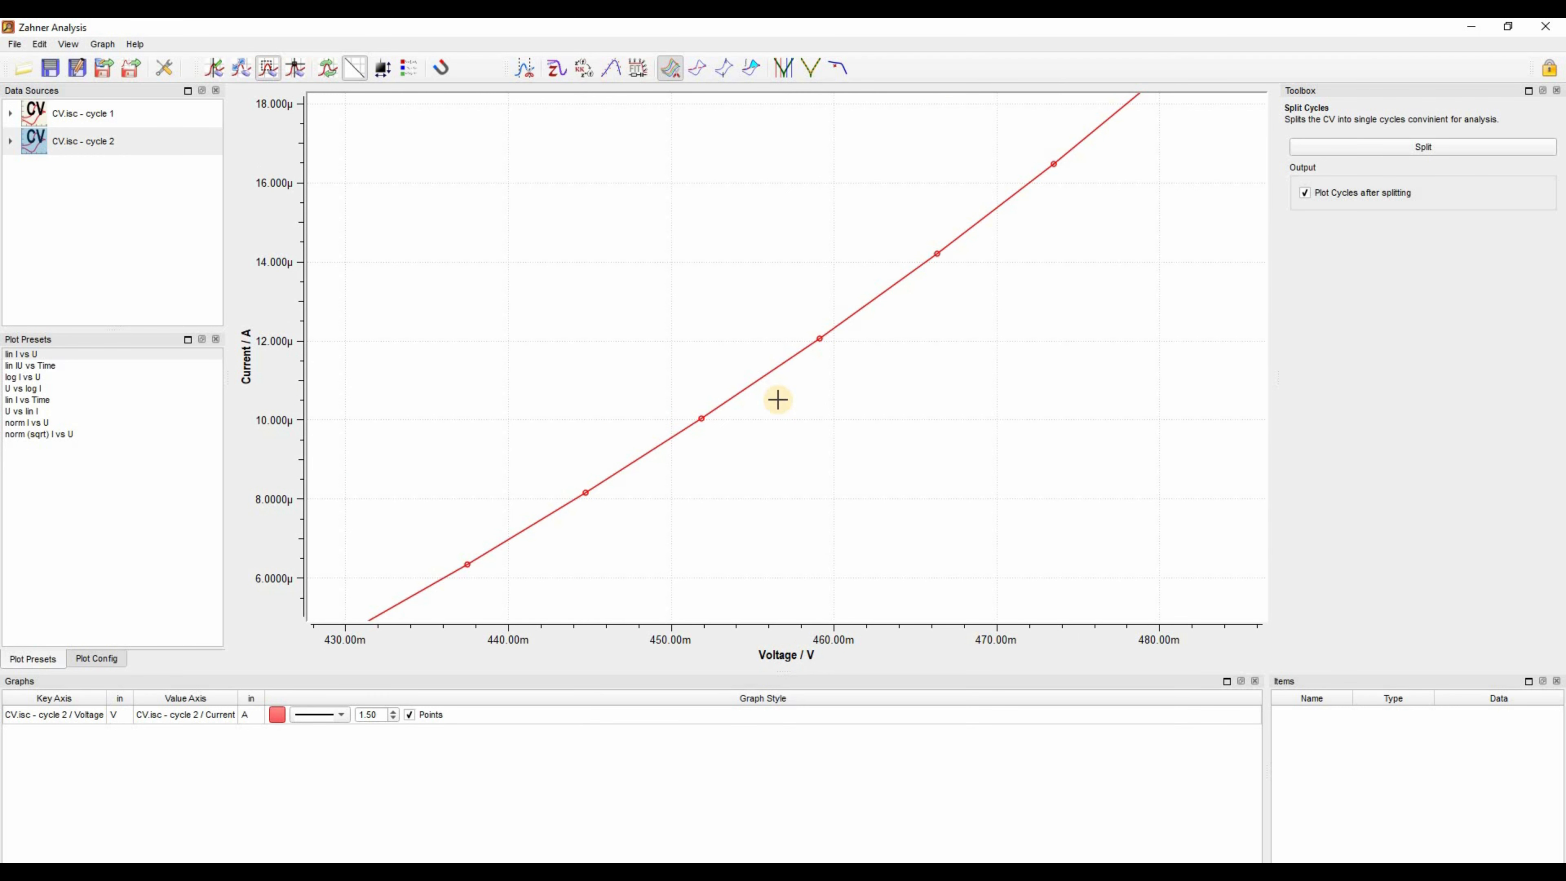
{"action": "left_click", "coordinate": [327, 69]}
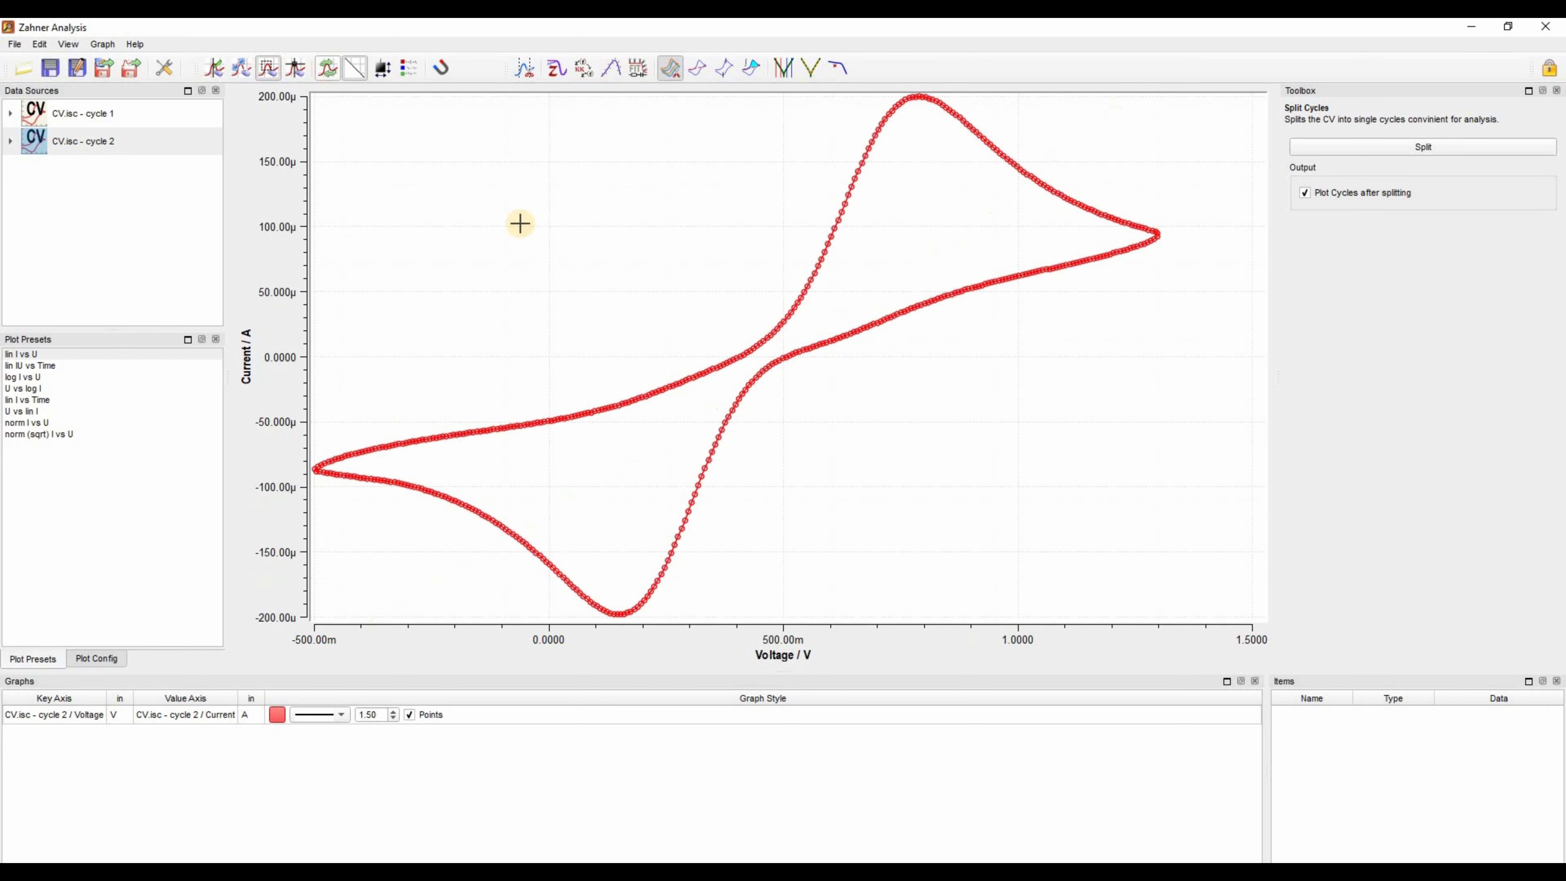
Step: Turn on crosshair value tracking and add the CV.isc - cycle 1 curve to the cycle 2 plot
{"action": "left_click", "coordinate": [295, 68]}
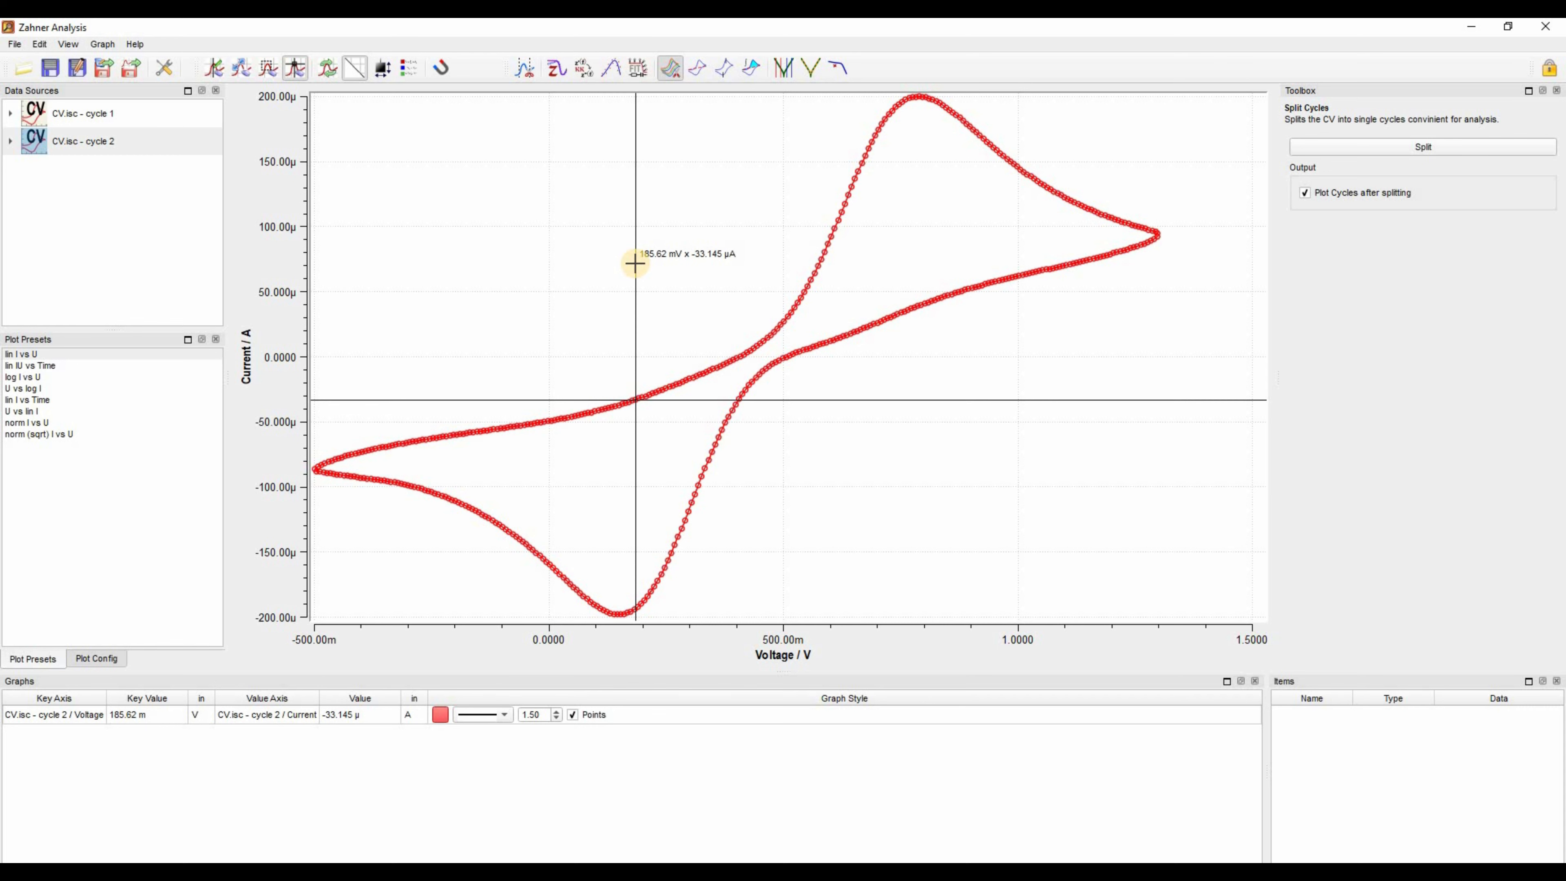
{"action": "left_click", "coordinate": [80, 123]}
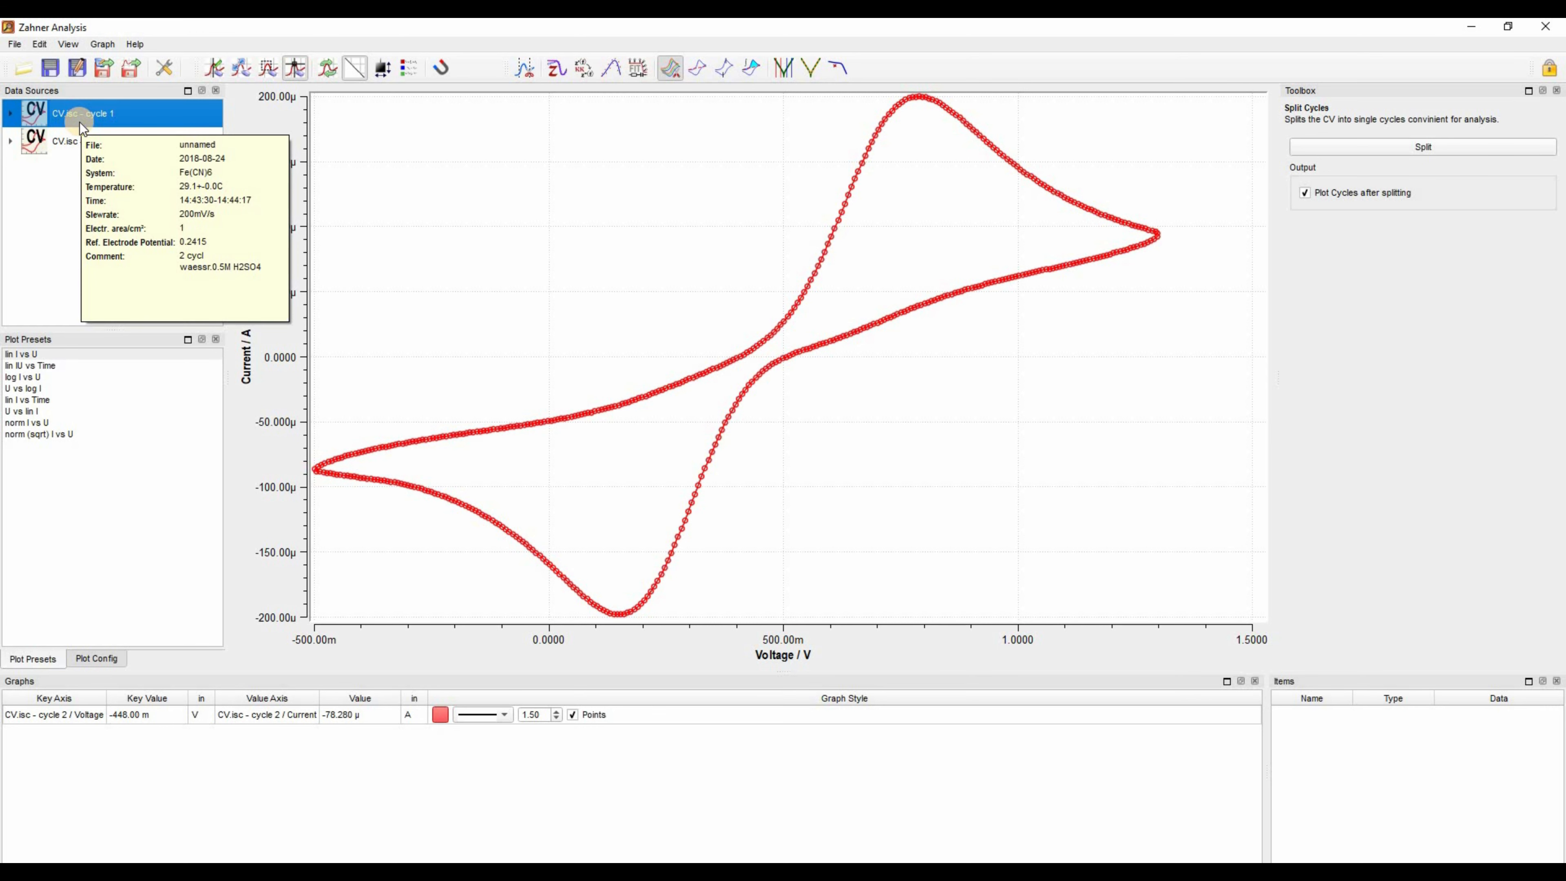
{"action": "left_click", "coordinate": [67, 114]}
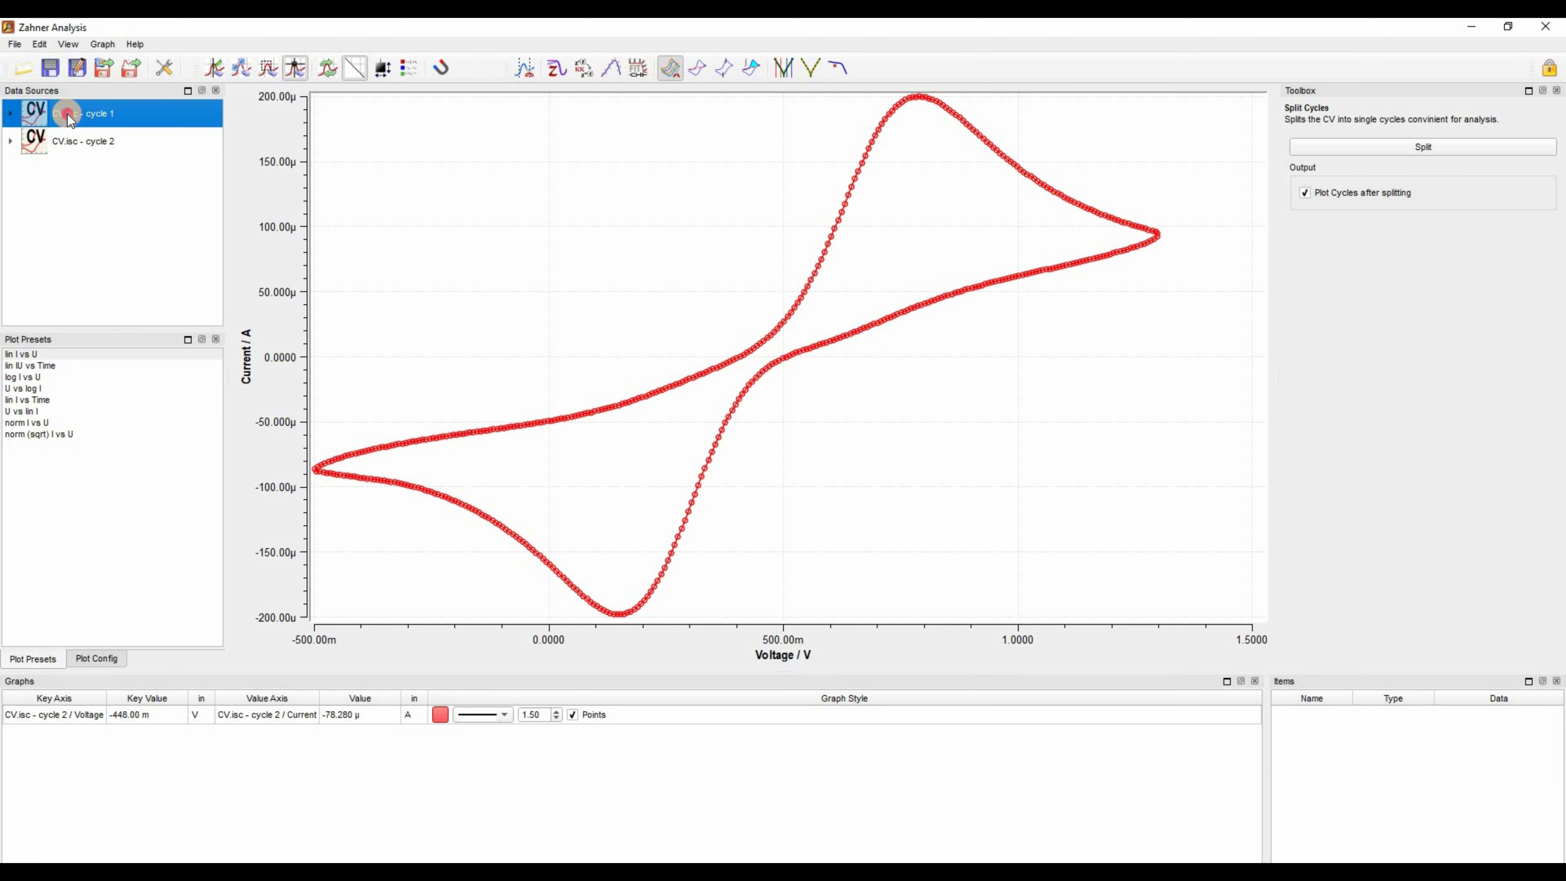
{"action": "left_click", "coordinate": [486, 202]}
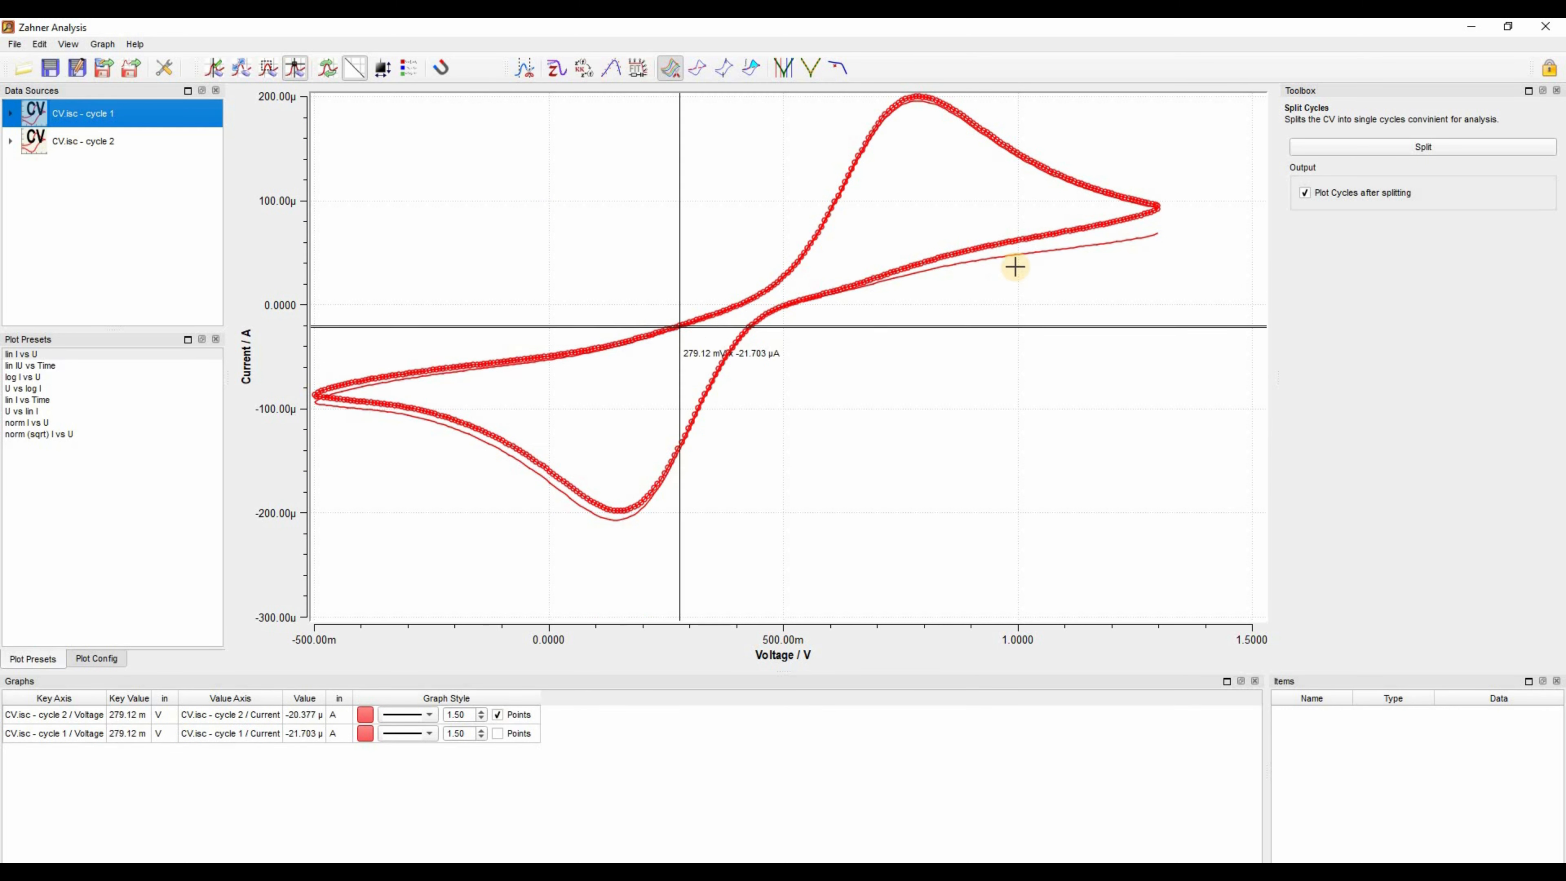
Step: Change the cycle 1 curve's color to blue and show its data points
{"action": "left_click", "coordinate": [365, 735]}
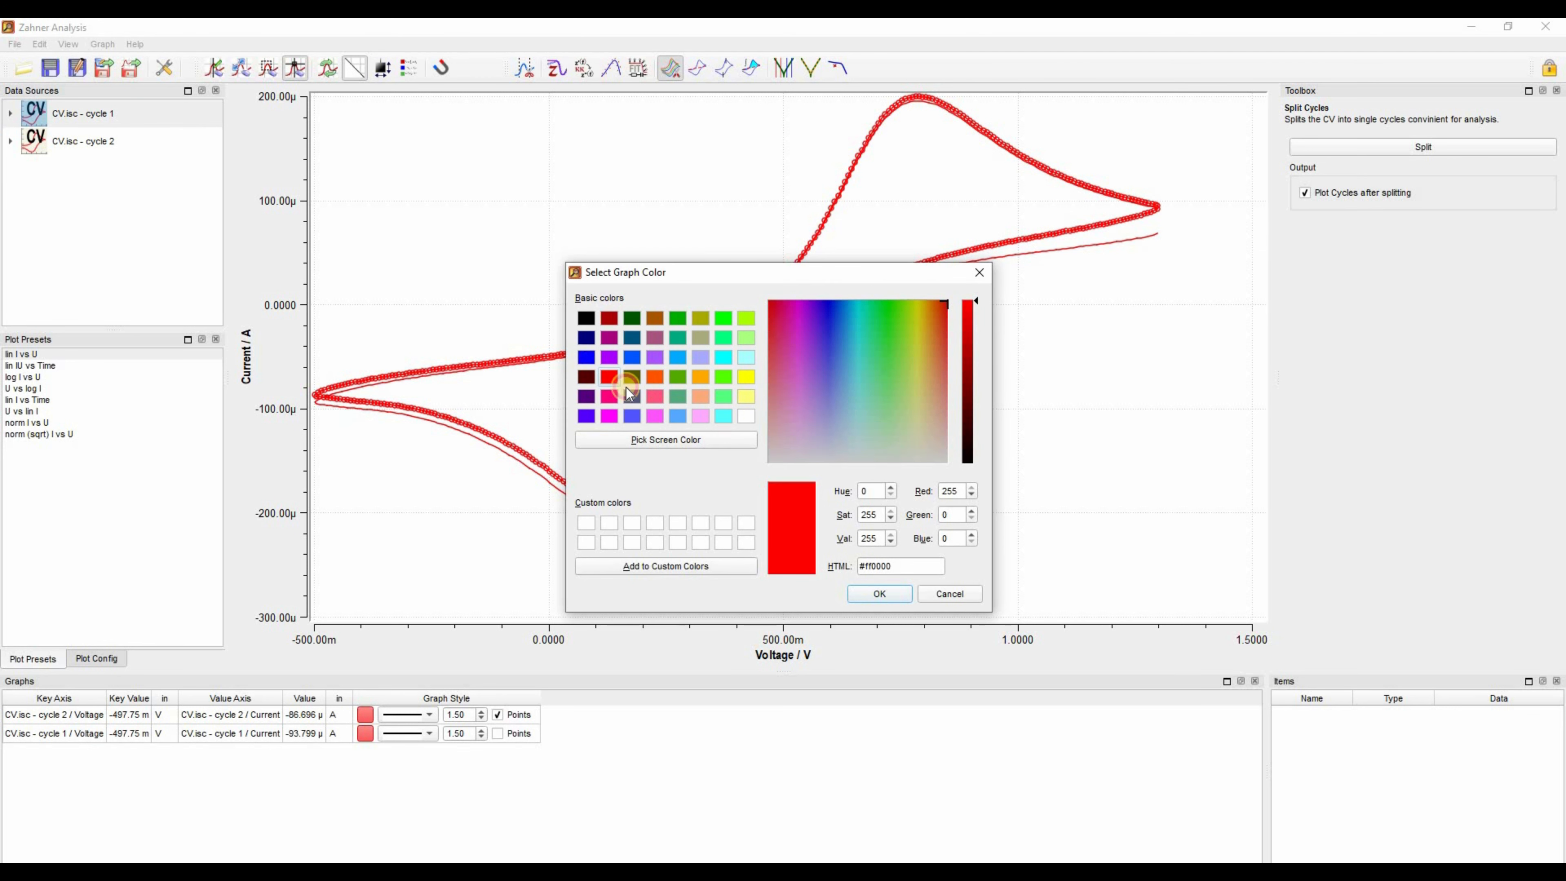
{"action": "left_click", "coordinate": [583, 359]}
{"action": "left_click", "coordinate": [875, 589]}
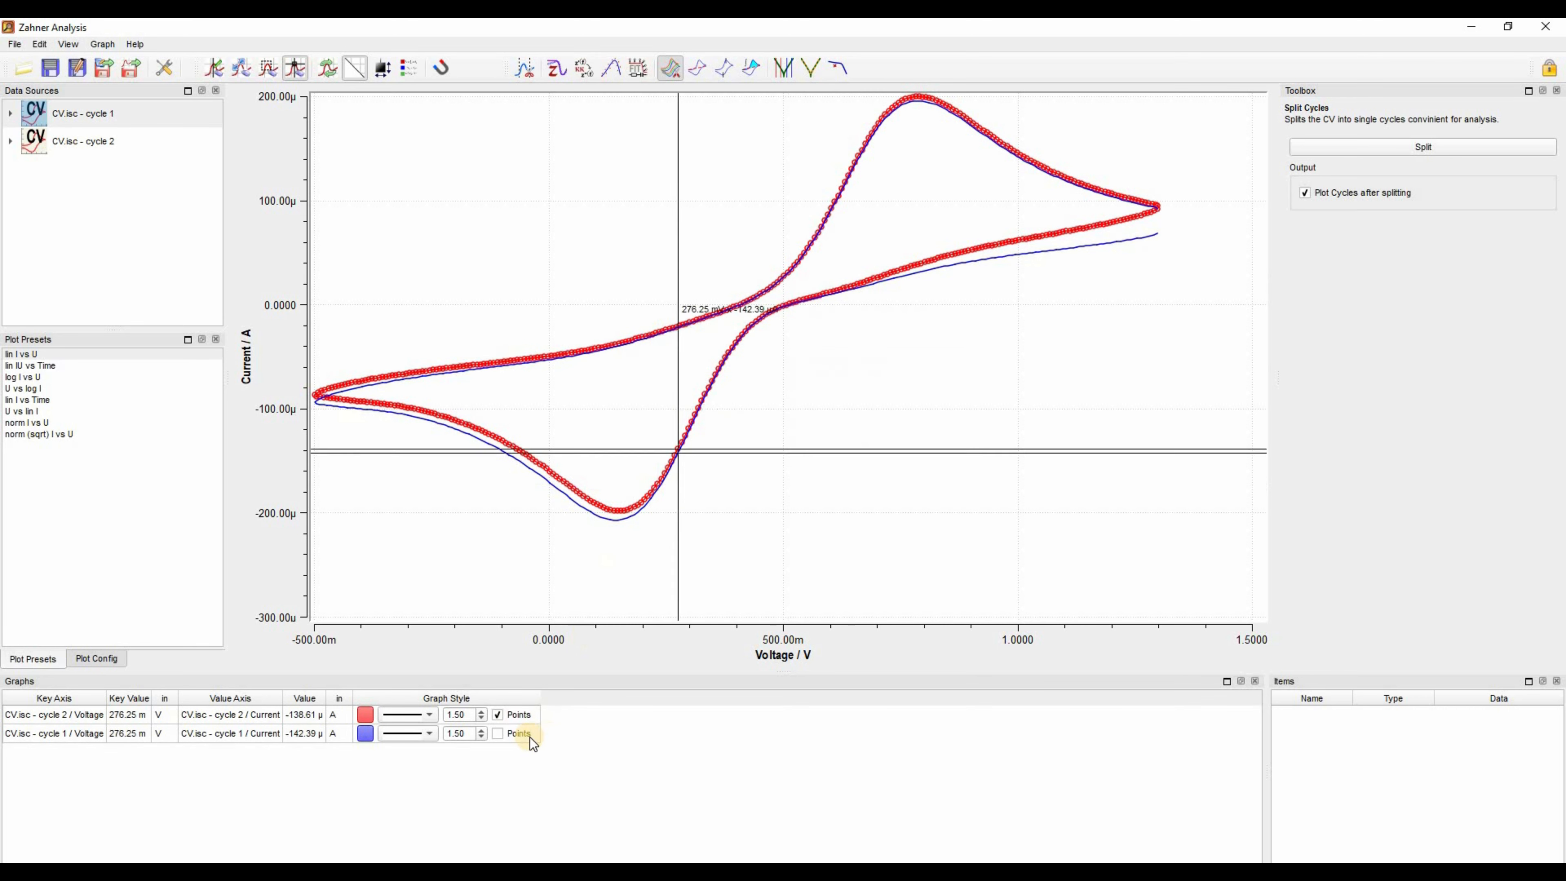
{"action": "left_click", "coordinate": [503, 740]}
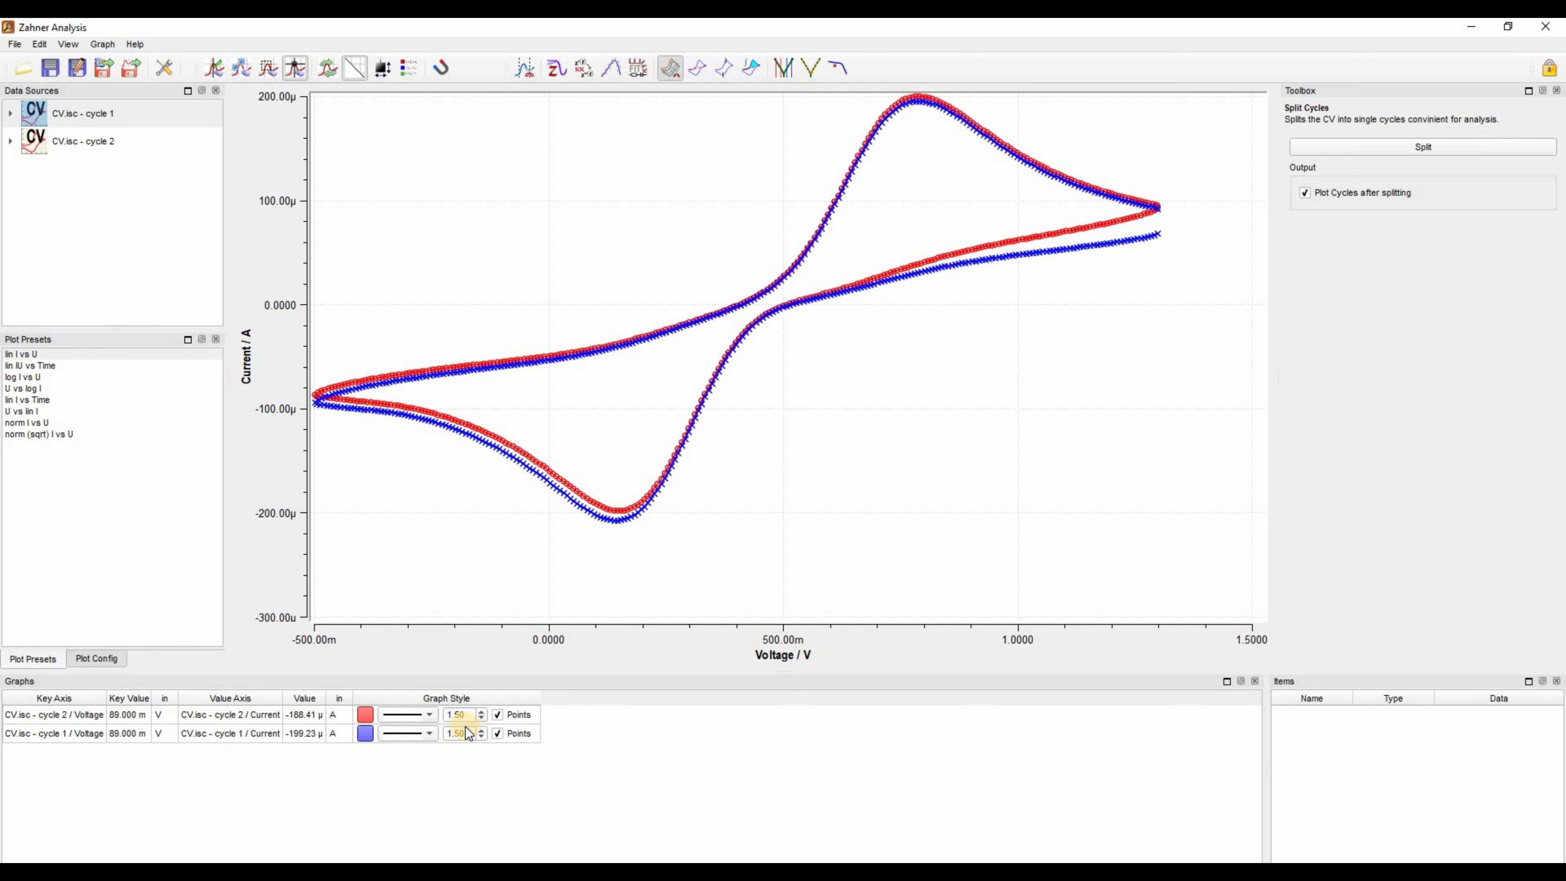
Step: Remove the cycle 1 curve from the plotted graphs
{"action": "left_click", "coordinate": [302, 734]}
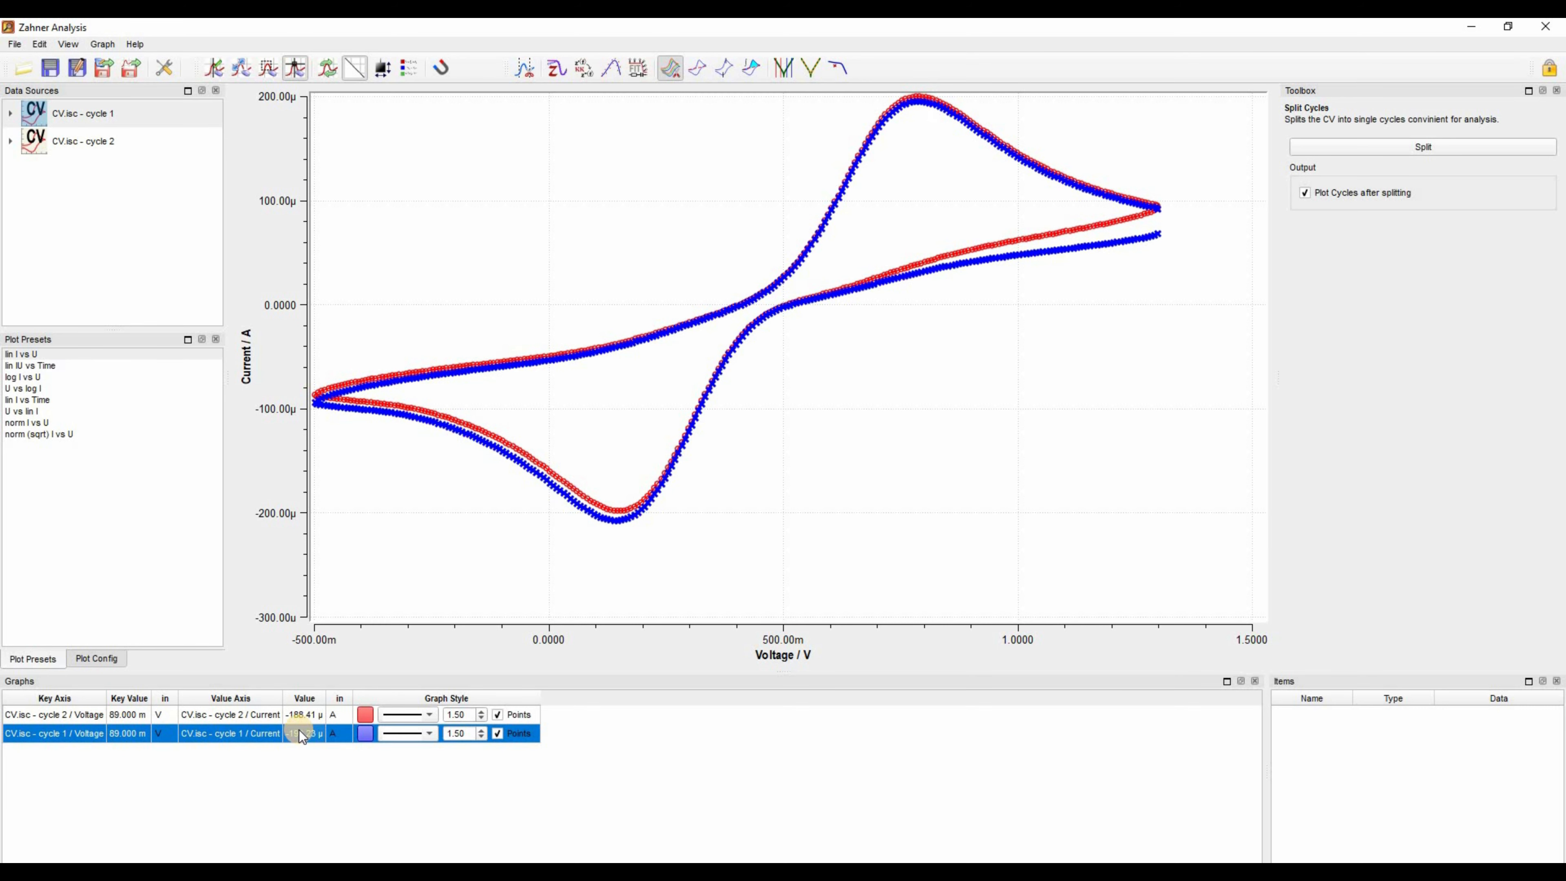
{"action": "key", "text": "Delete"}
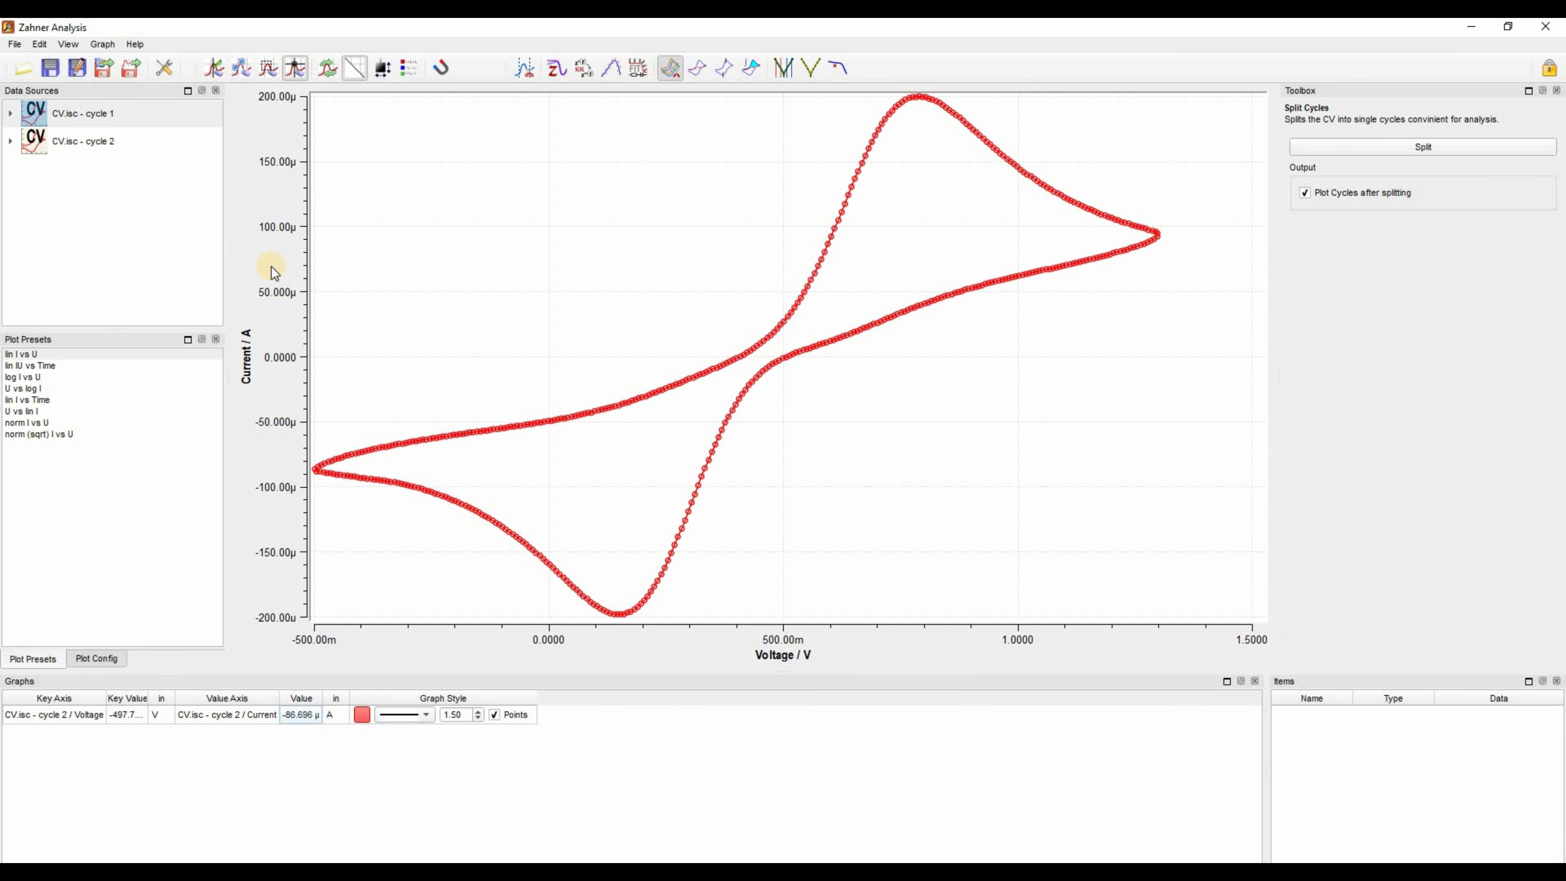
Step: View cycle 2 with the lin IU vs Time, U vs log I and lin I vs U presets, and look at the plot configuration
{"action": "left_click", "coordinate": [41, 365]}
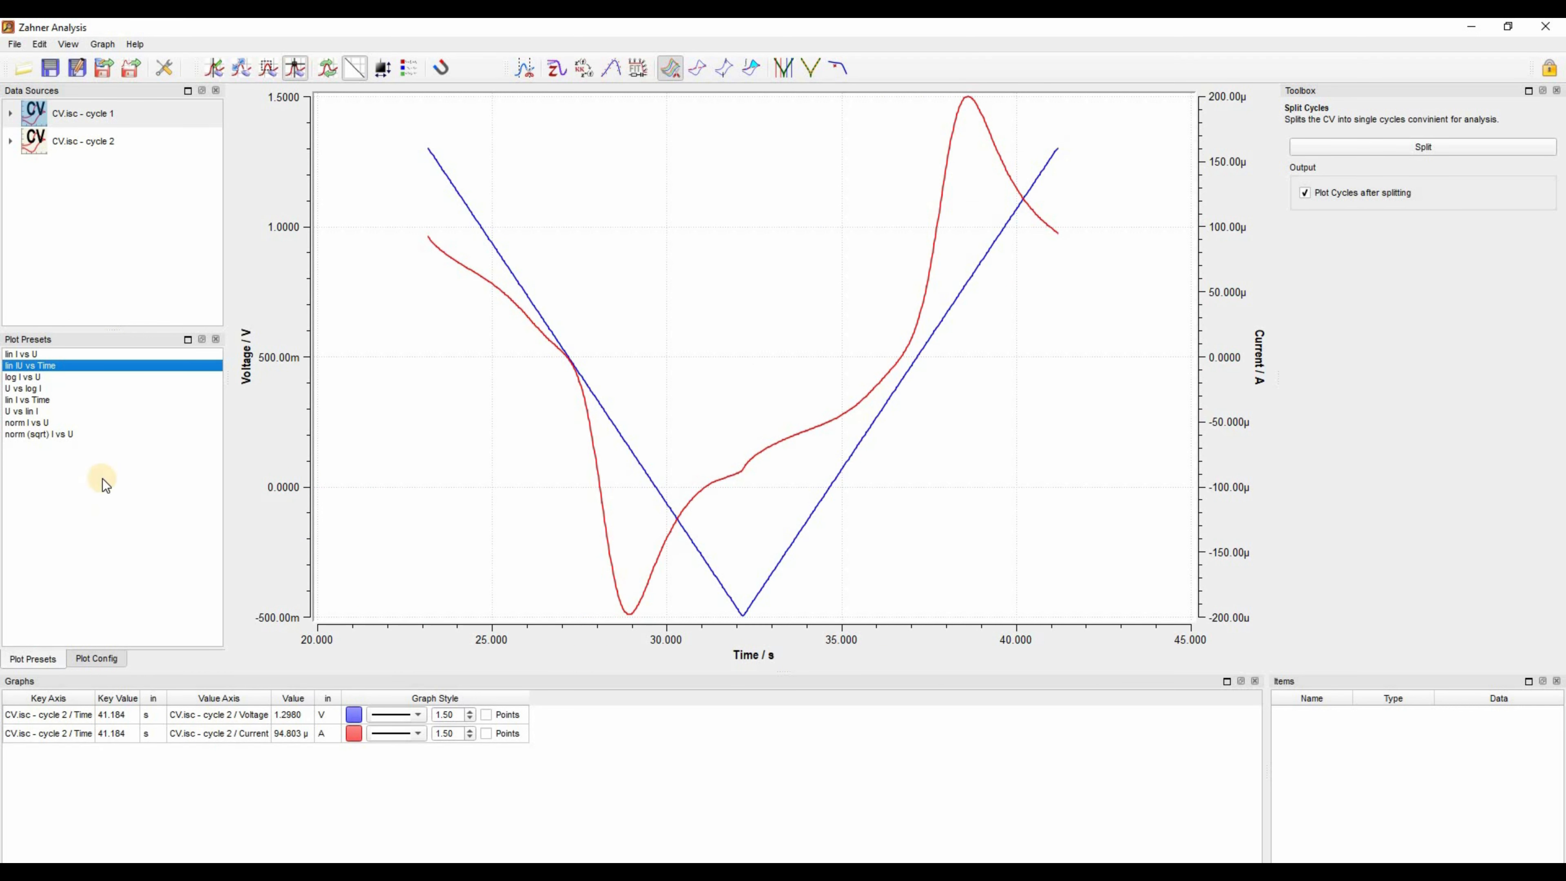
{"action": "left_click", "coordinate": [25, 388]}
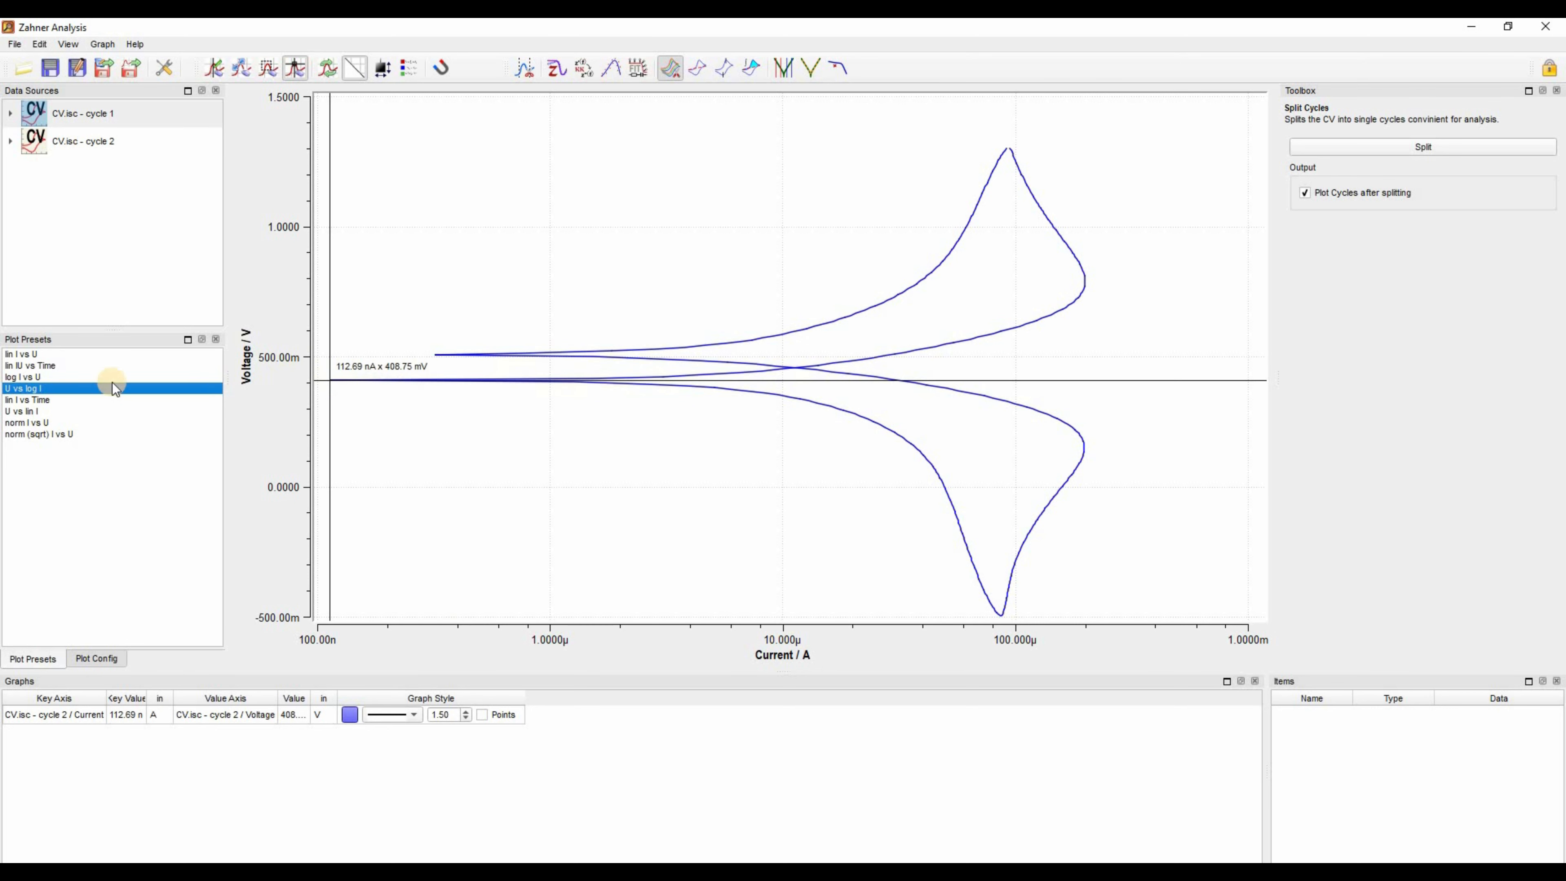
{"action": "left_click", "coordinate": [48, 659]}
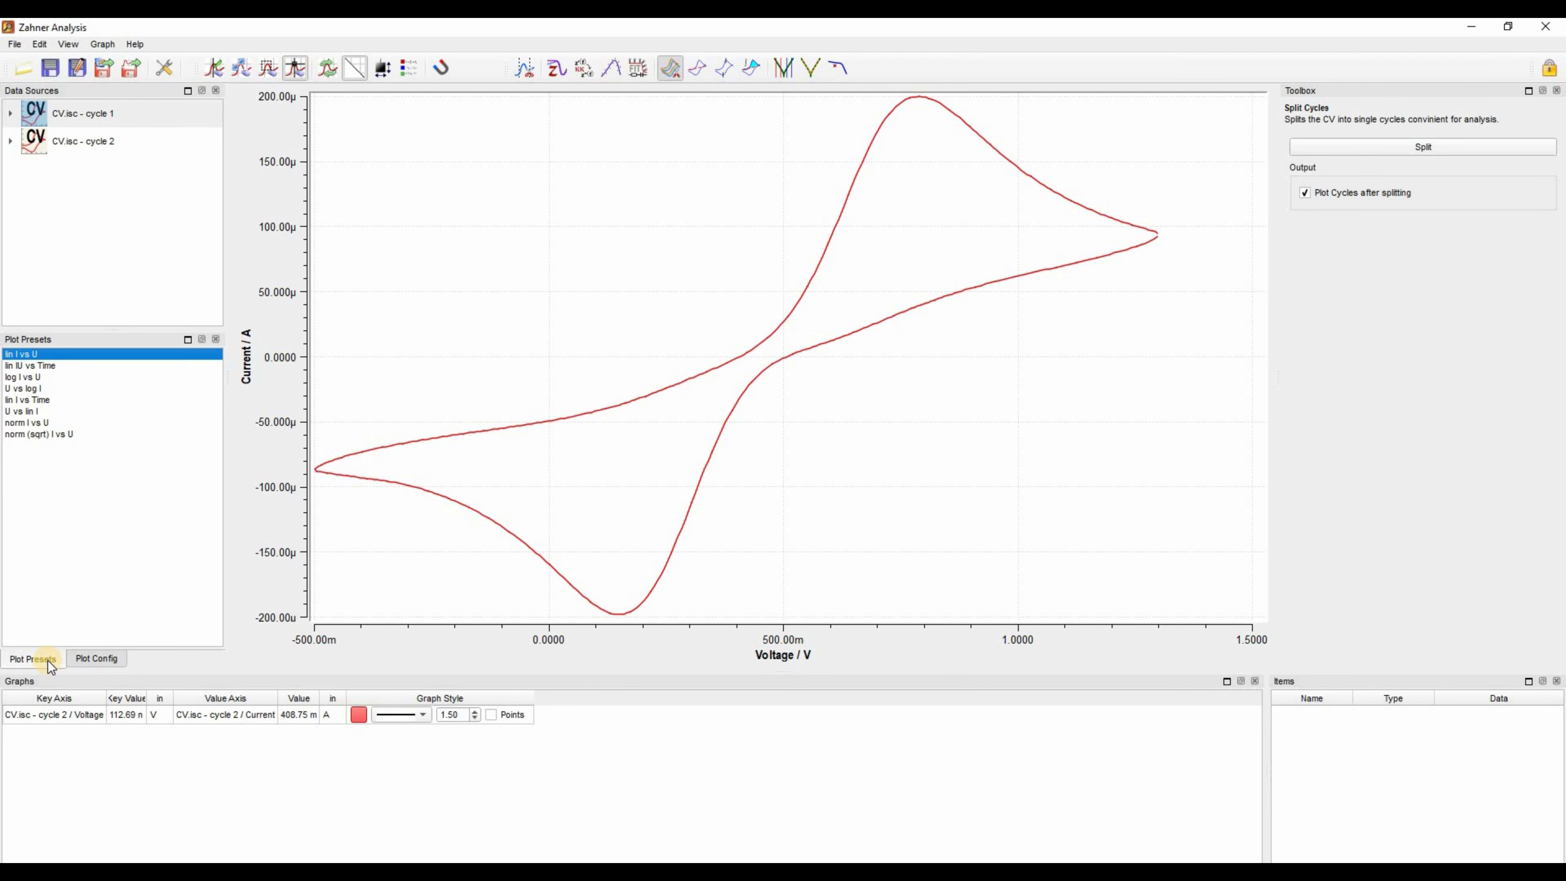
{"action": "left_click", "coordinate": [95, 658]}
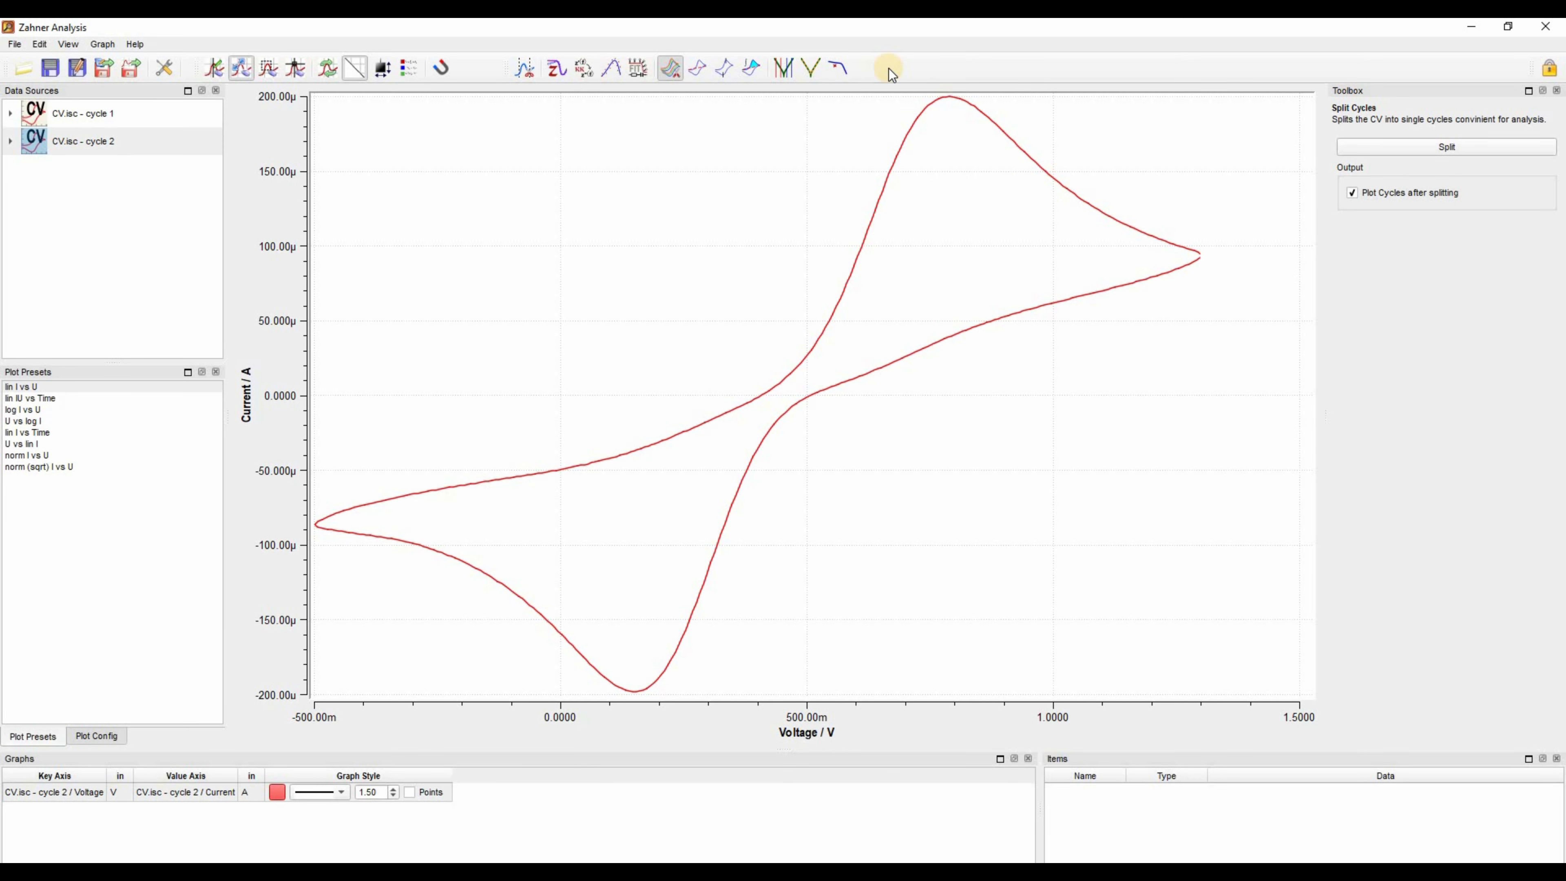
Step: Show the Data View window with the cycle 2 values and shift it slightly over the plot
{"action": "right_click", "coordinate": [889, 68]}
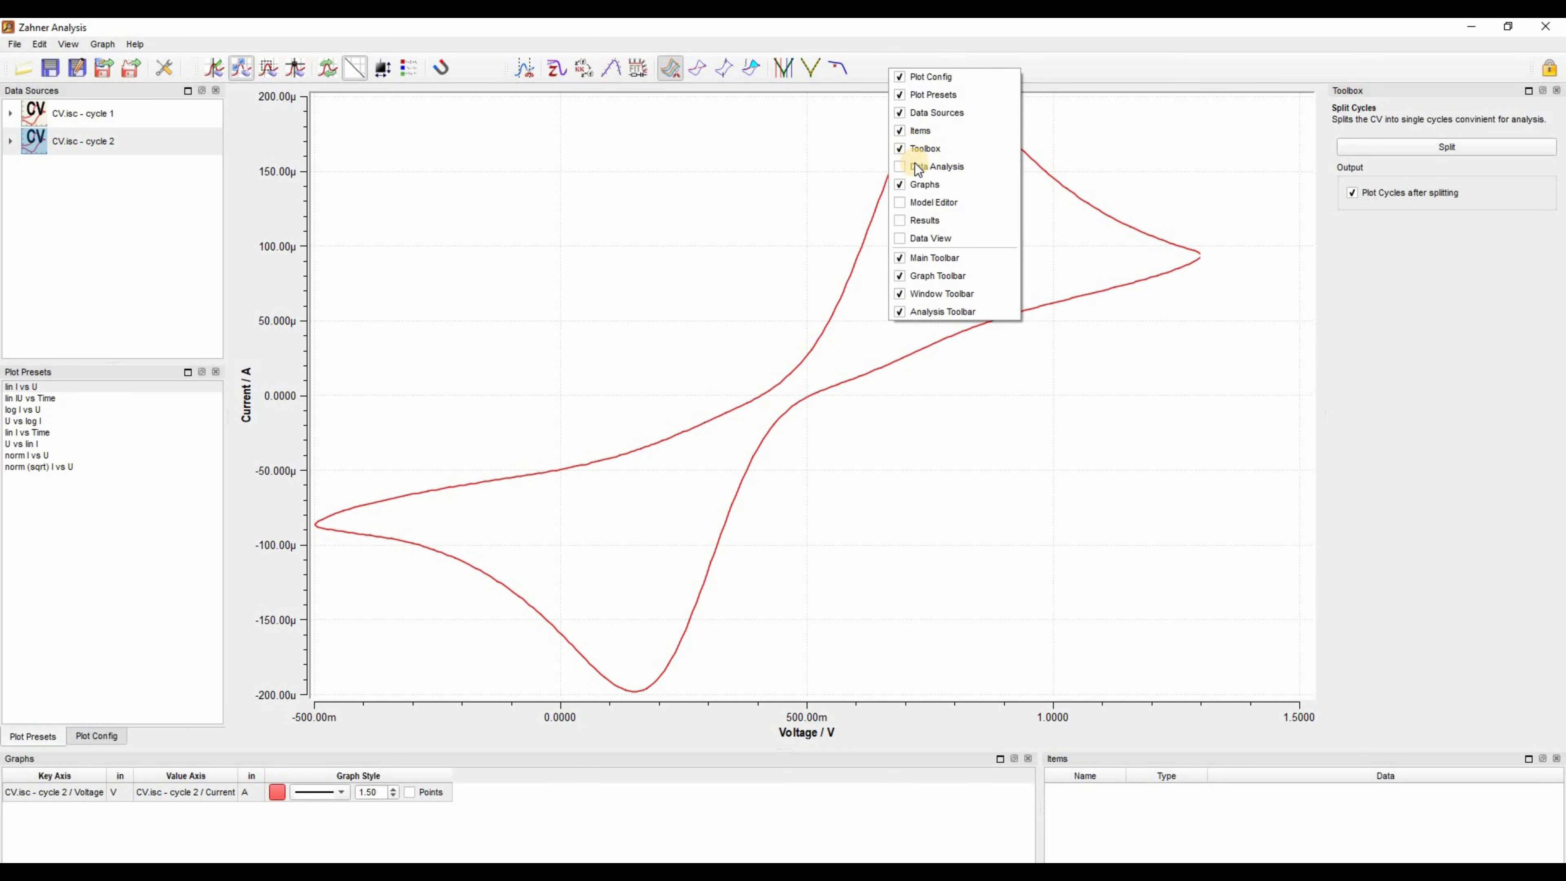
{"action": "left_click", "coordinate": [936, 238]}
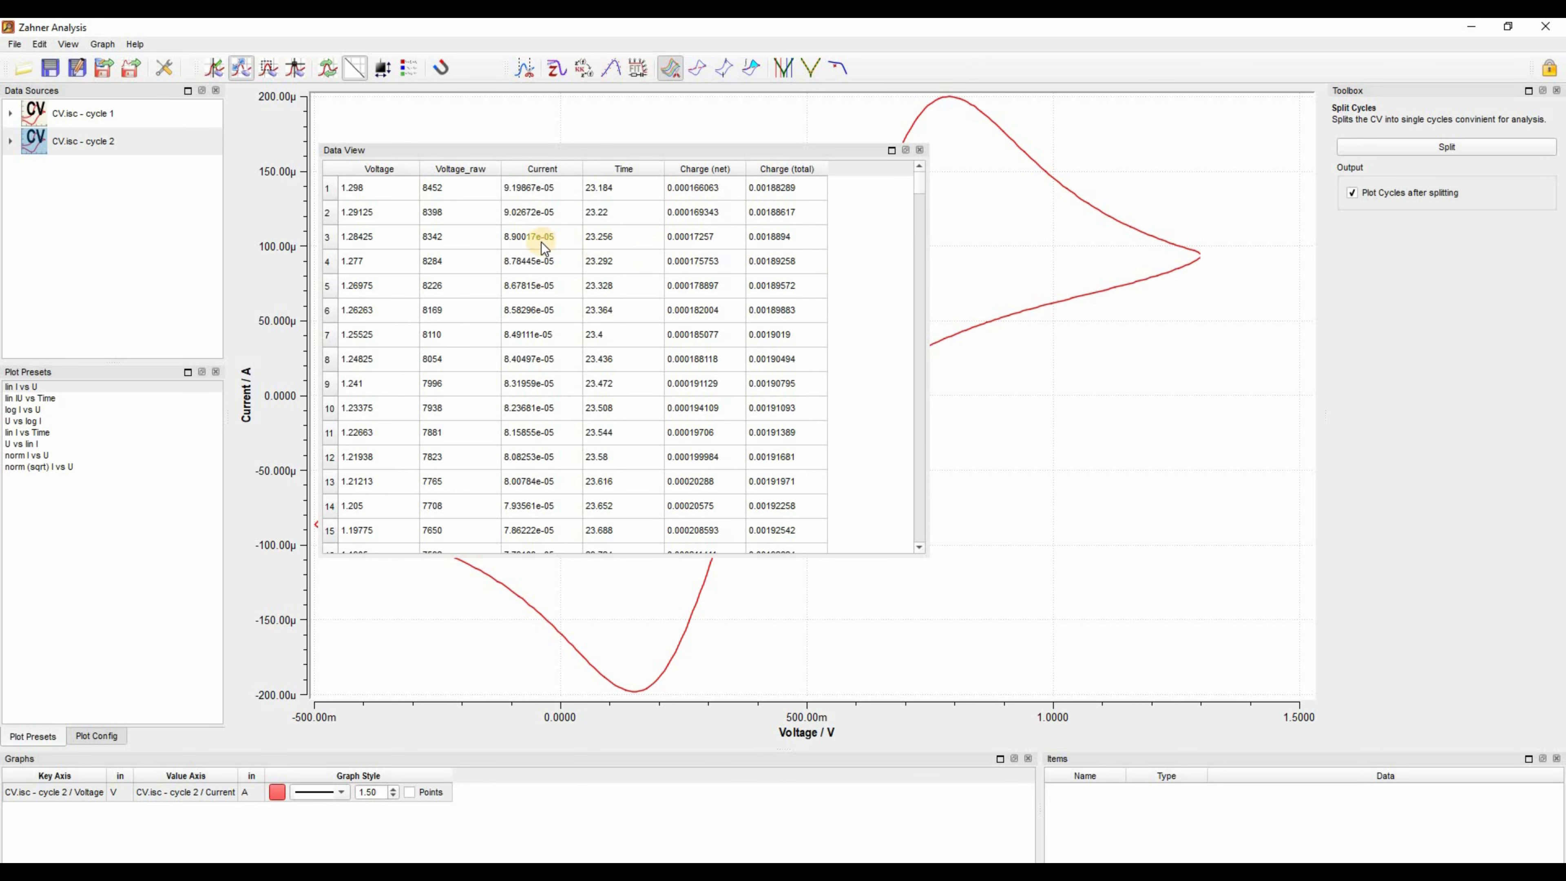
{"action": "left_click_drag", "start_coordinate": [499, 155], "coordinate": [477, 153]}
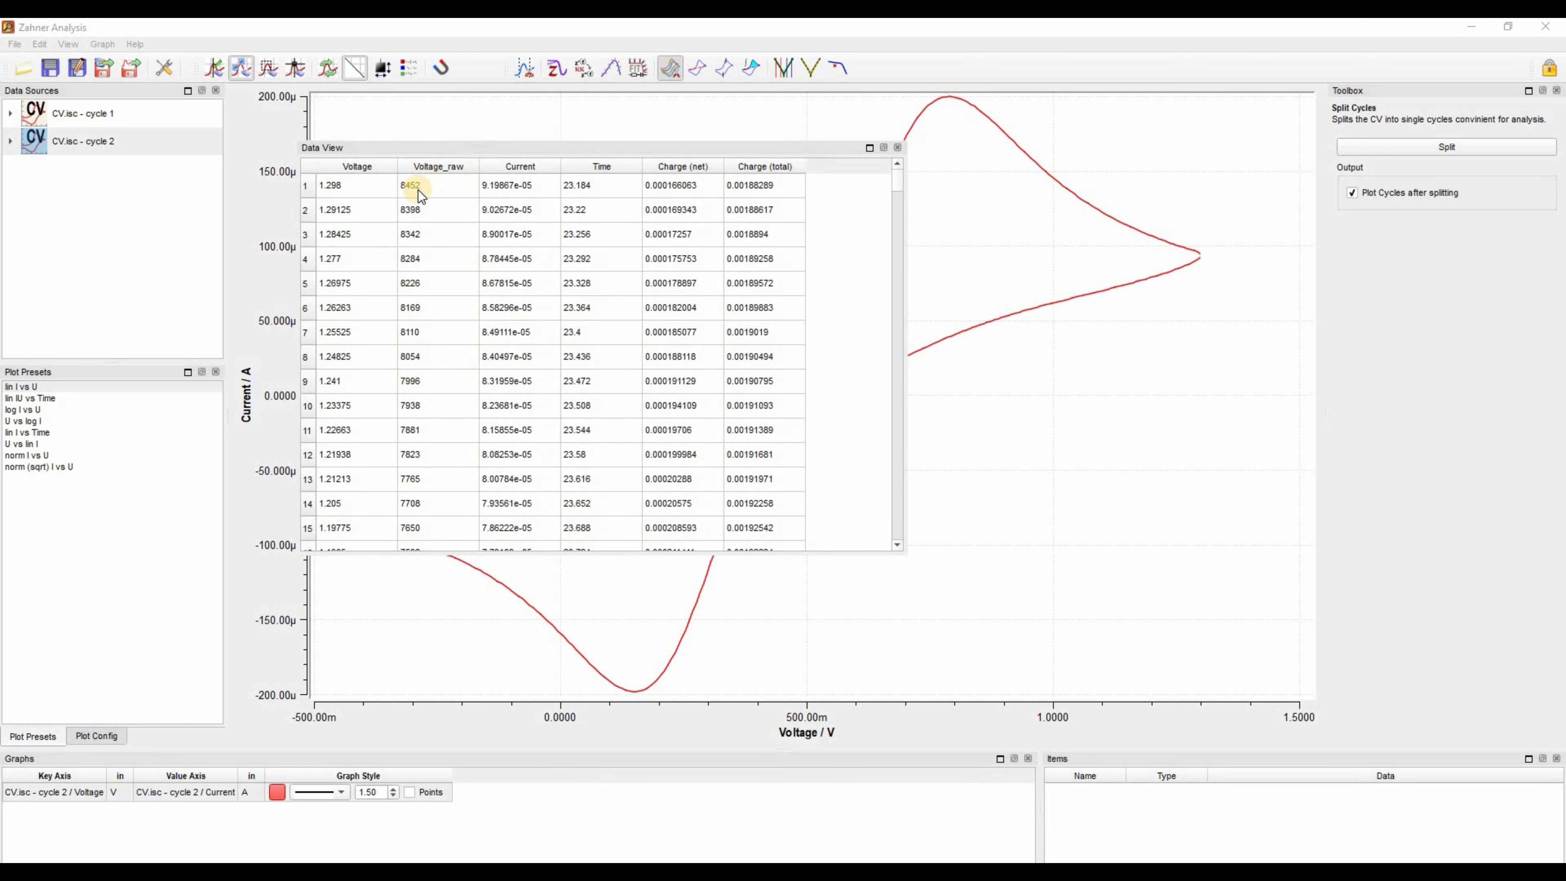
Step: Set the Voltage value in row 1 of the data to 2 and show the data points on the cycle 2 curve
{"action": "left_click", "coordinate": [394, 184]}
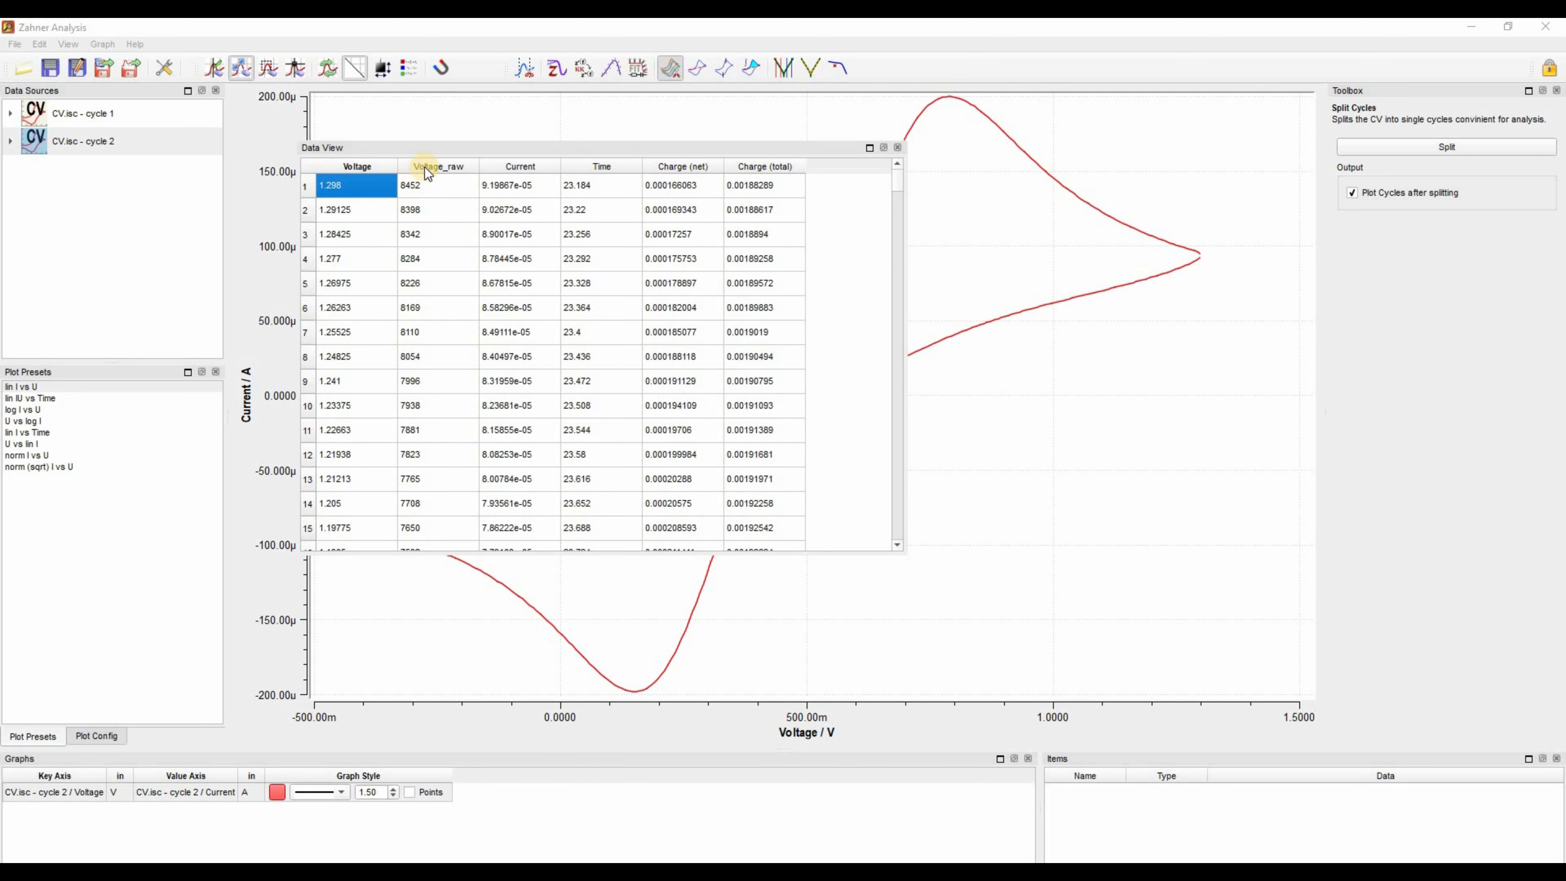
{"action": "type", "text": "2"}
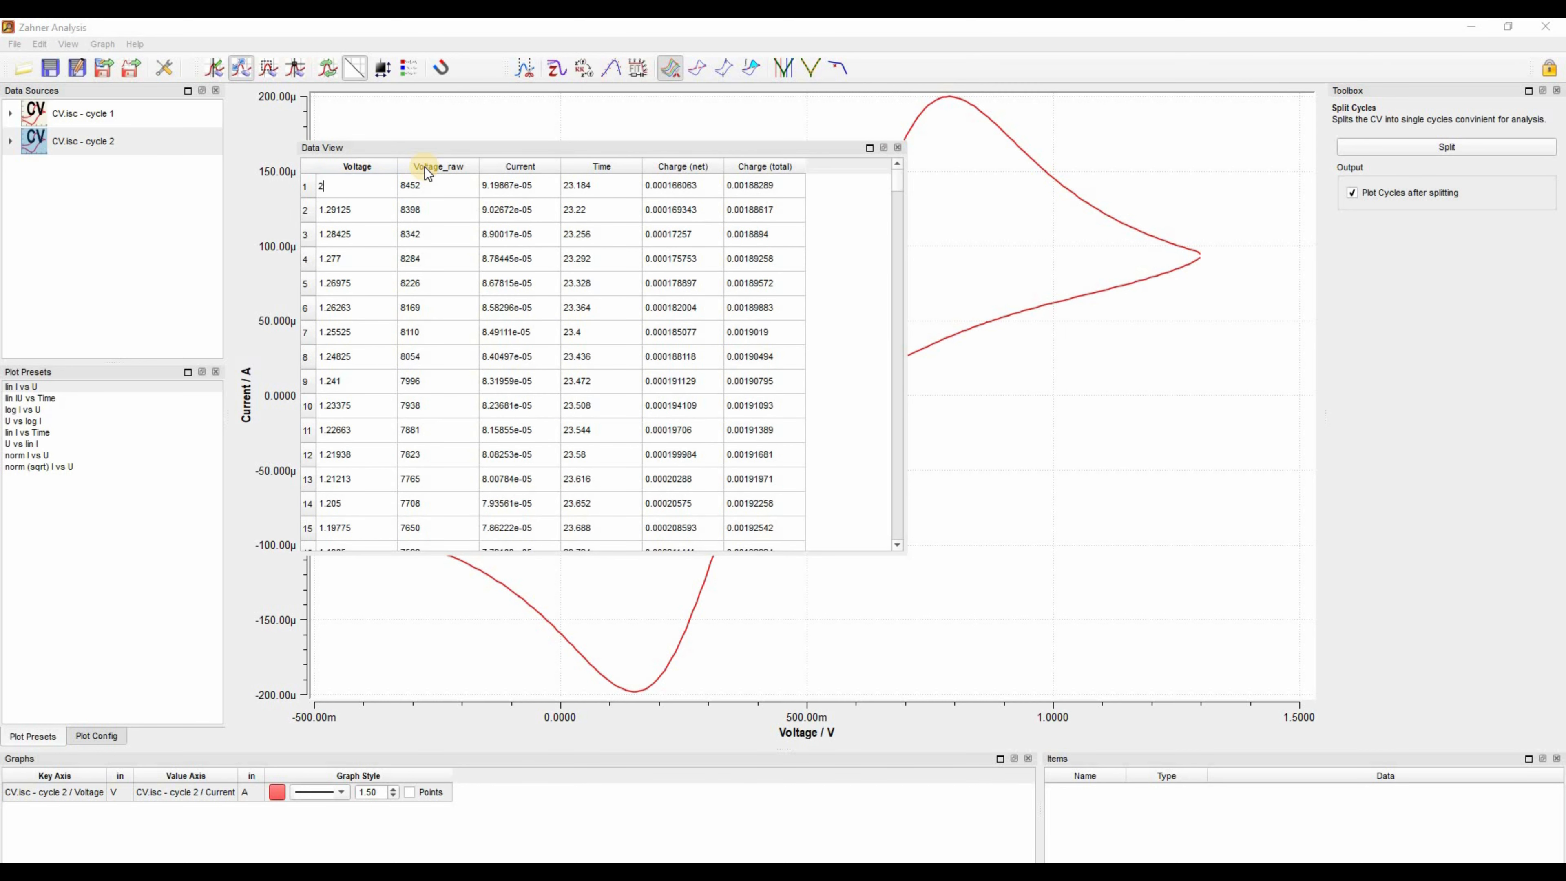
{"action": "key", "text": "Return"}
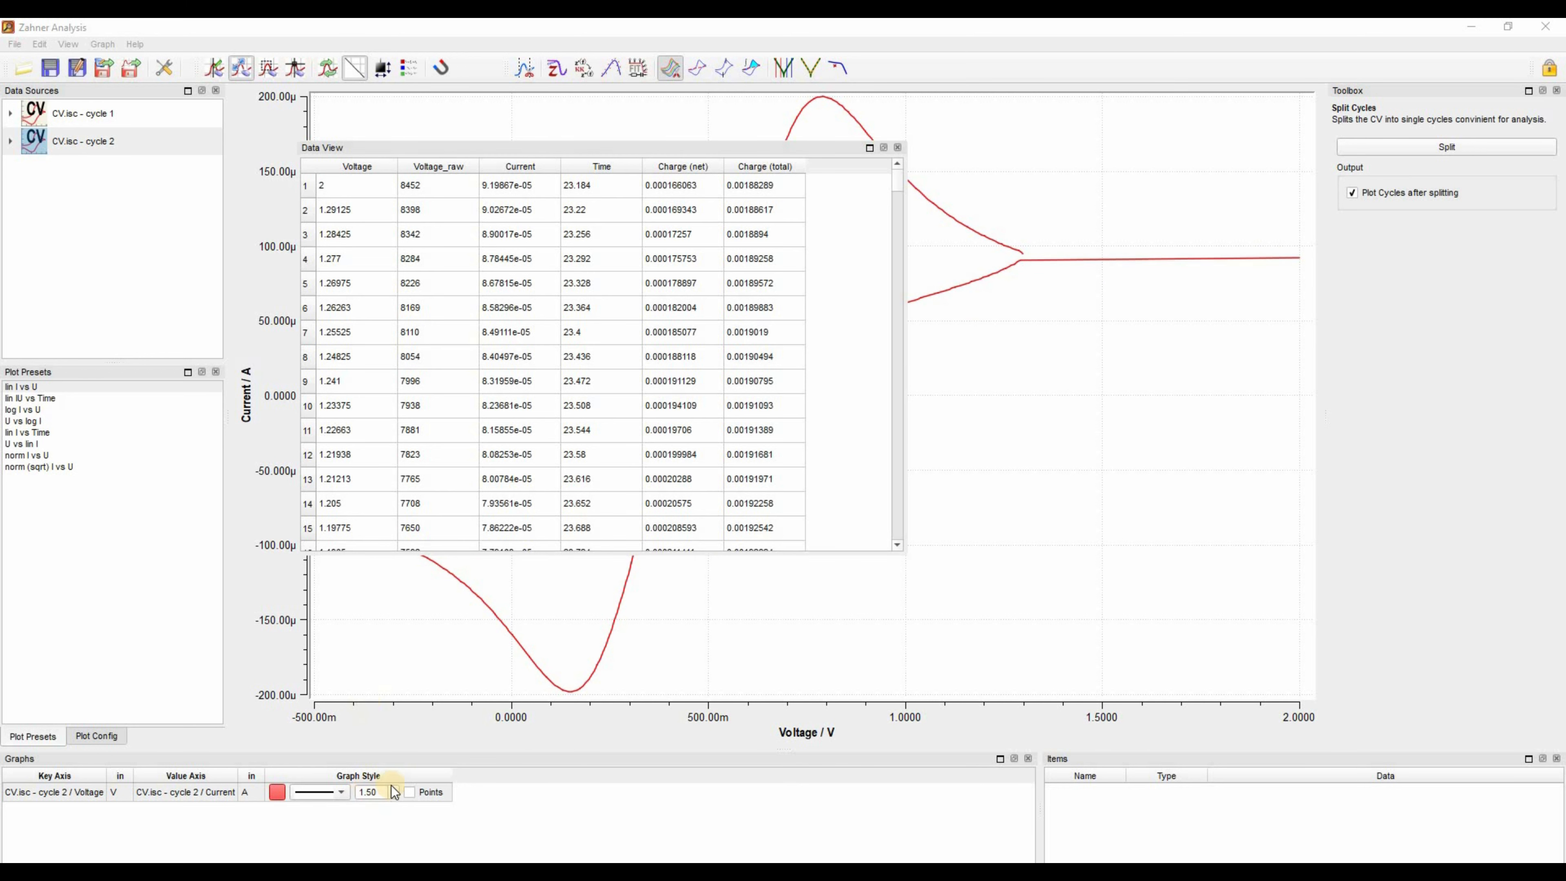
{"action": "left_click", "coordinate": [409, 791]}
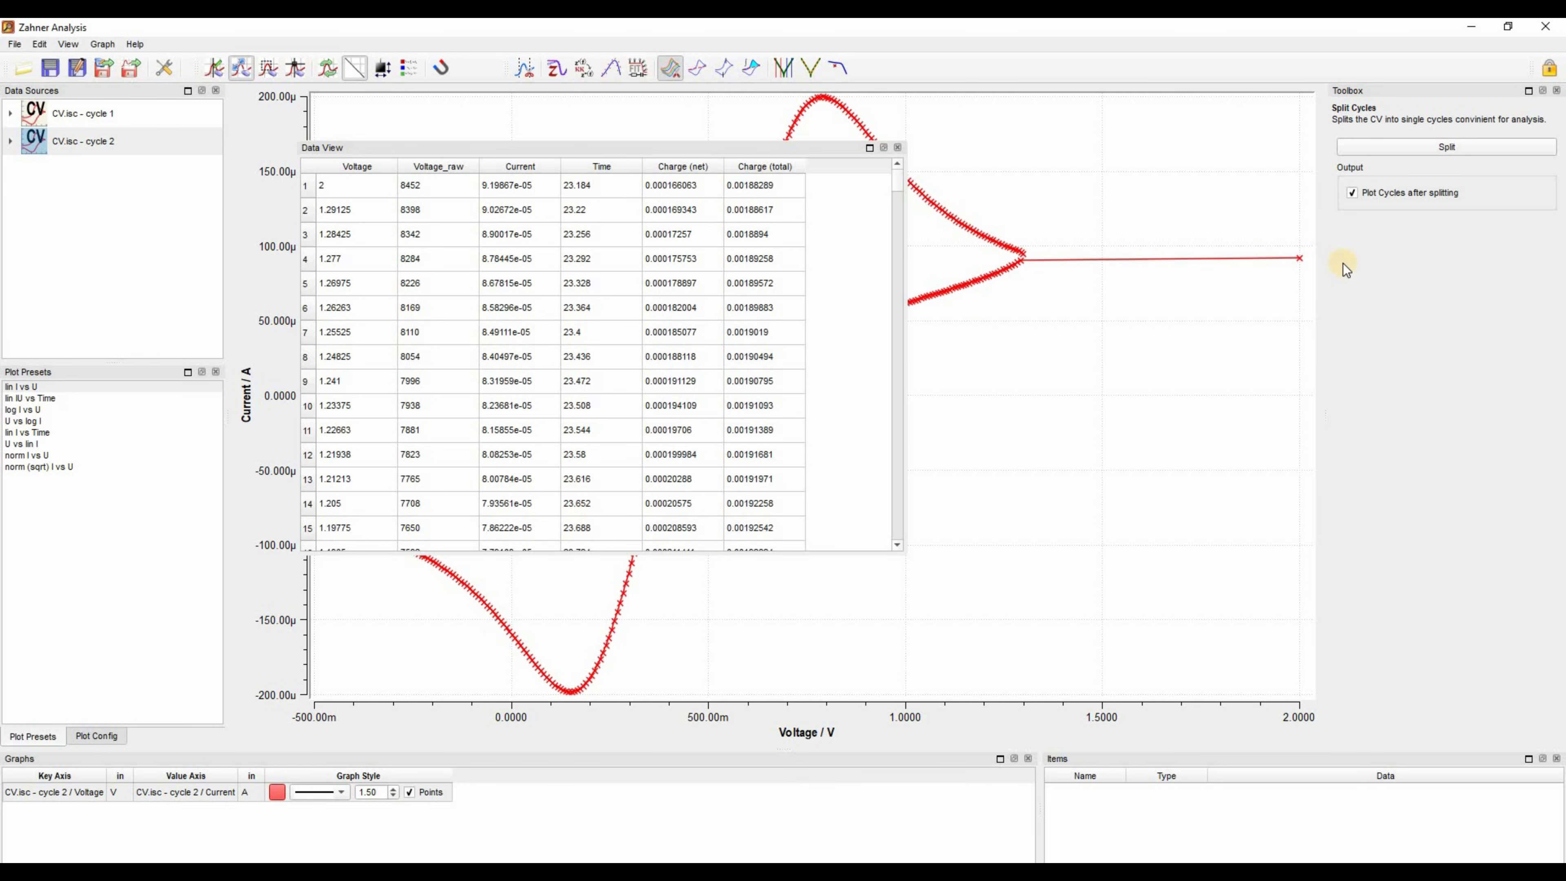
Step: Delete the first row of the cycle 2 data and close the Data View window
{"action": "right_click", "coordinate": [308, 186]}
{"action": "left_click", "coordinate": [358, 194]}
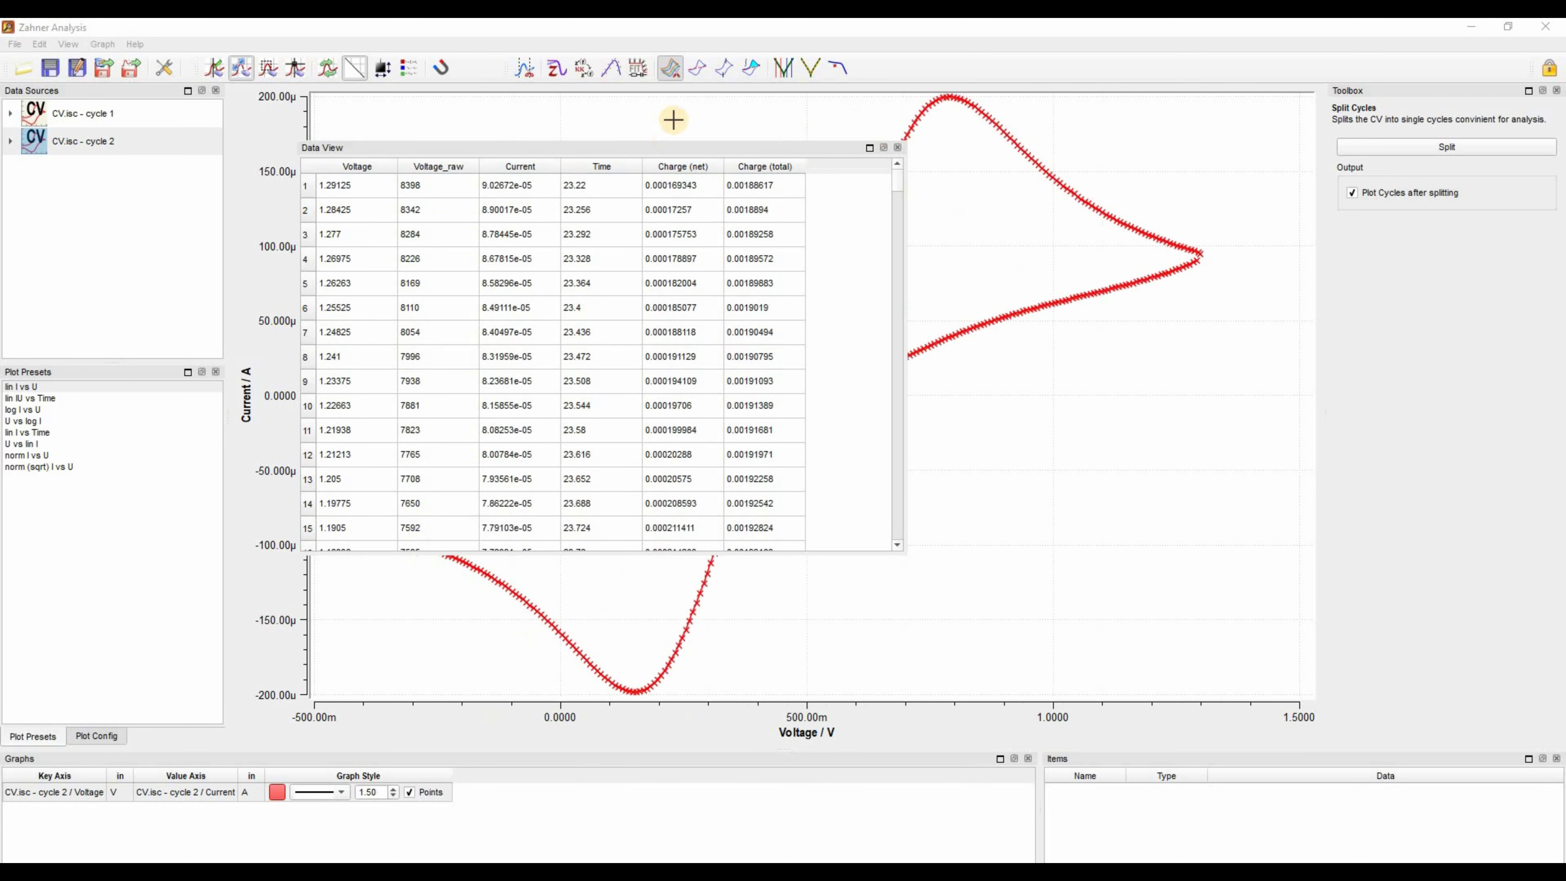
{"action": "left_click", "coordinate": [898, 148]}
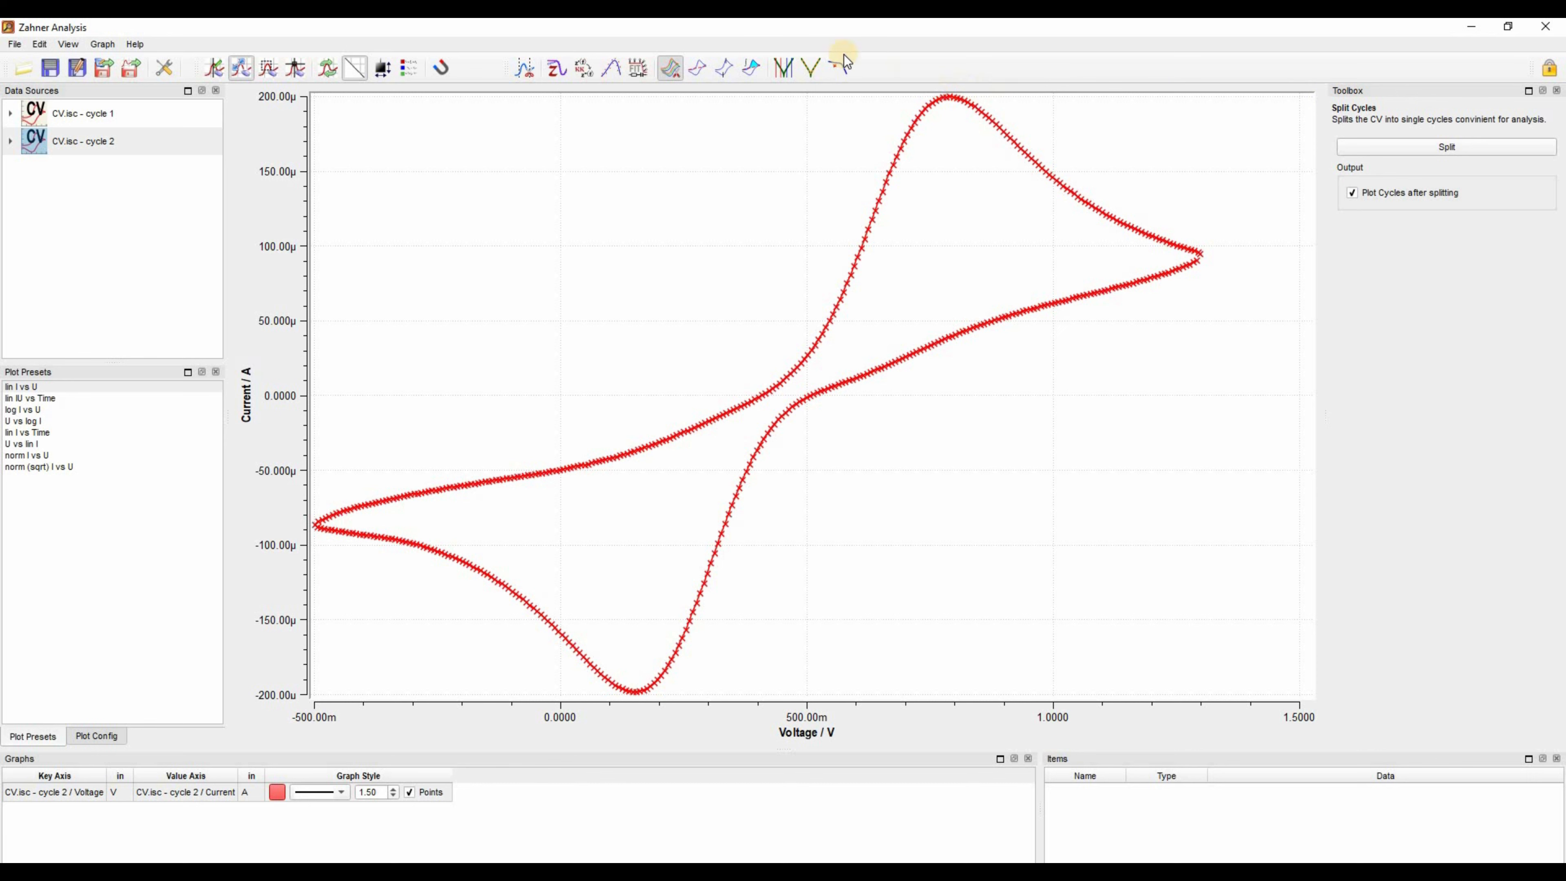
Step: Insert a new baseline into the CV from about -500 mV / -84 µA to about 1.28 V / 48 µA
{"action": "left_click", "coordinate": [697, 68]}
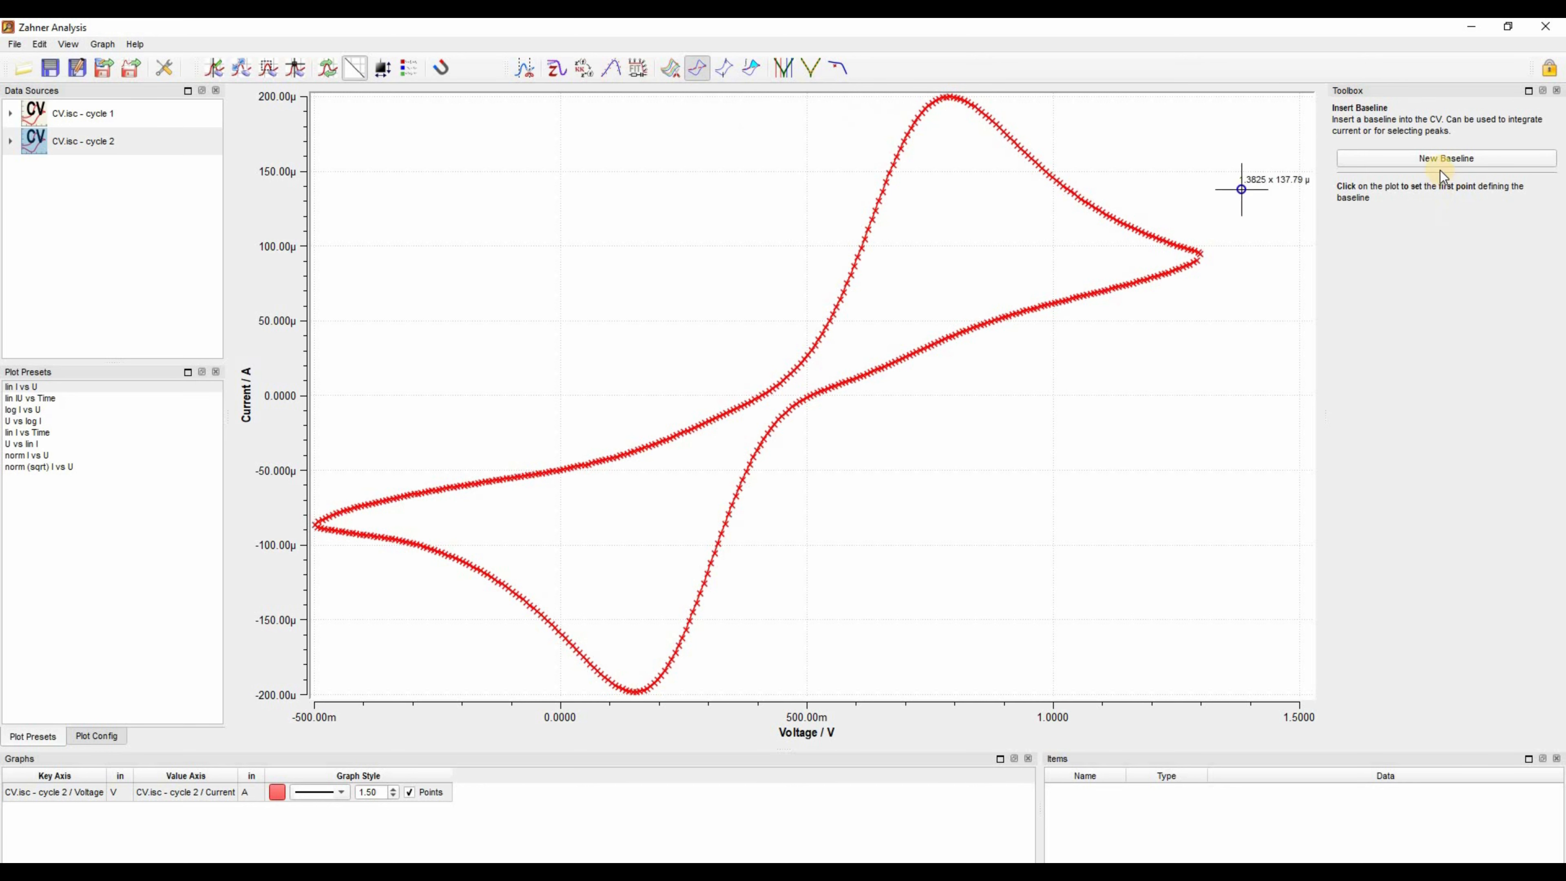
{"action": "left_click", "coordinate": [1426, 159]}
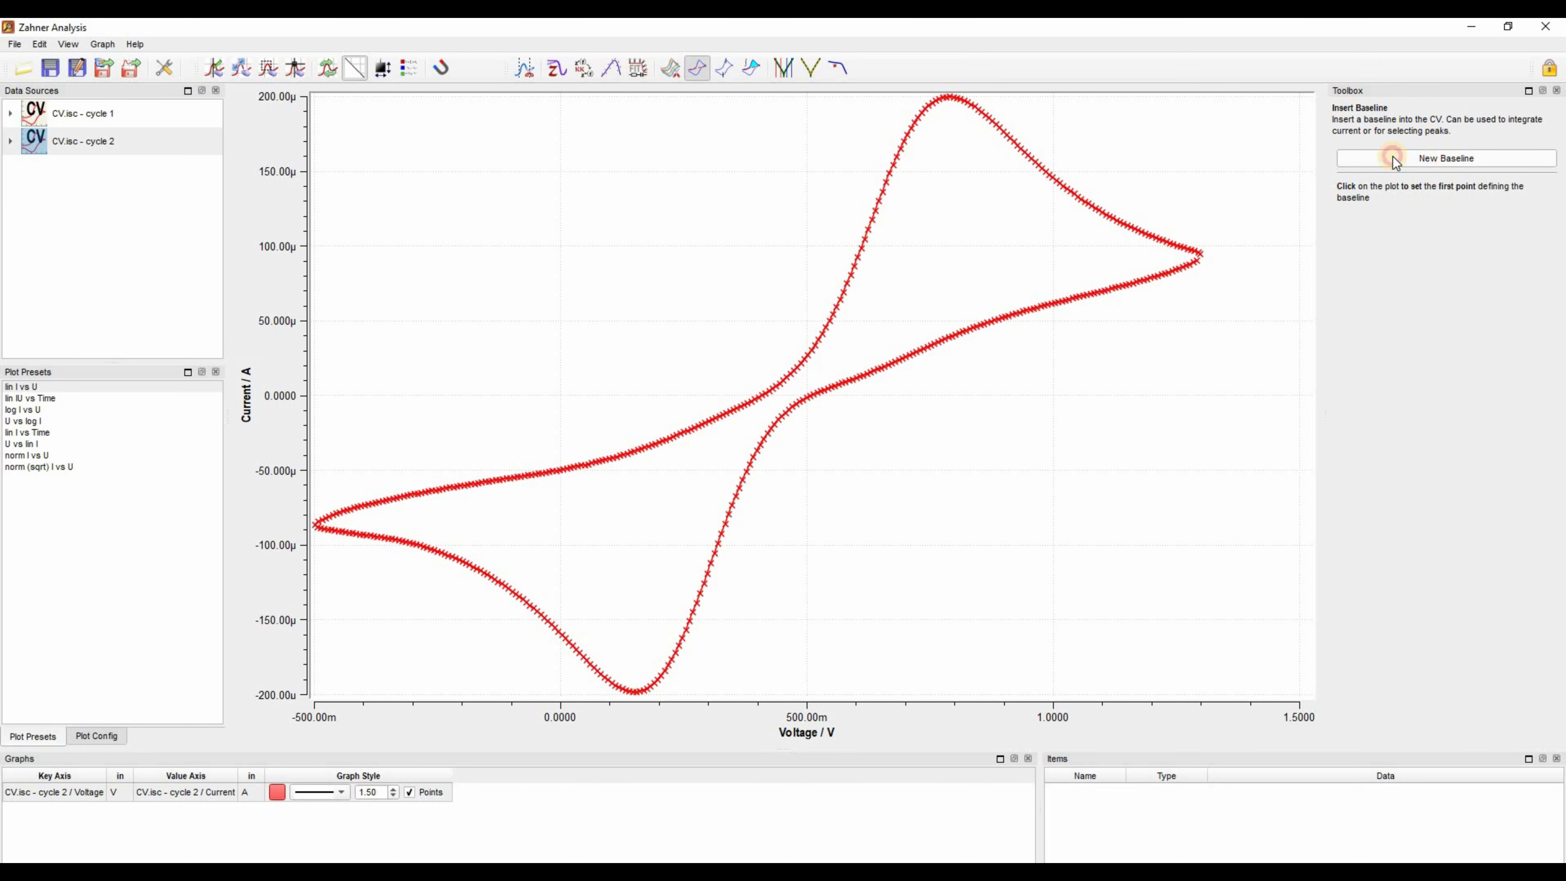
{"action": "left_click", "coordinate": [315, 520]}
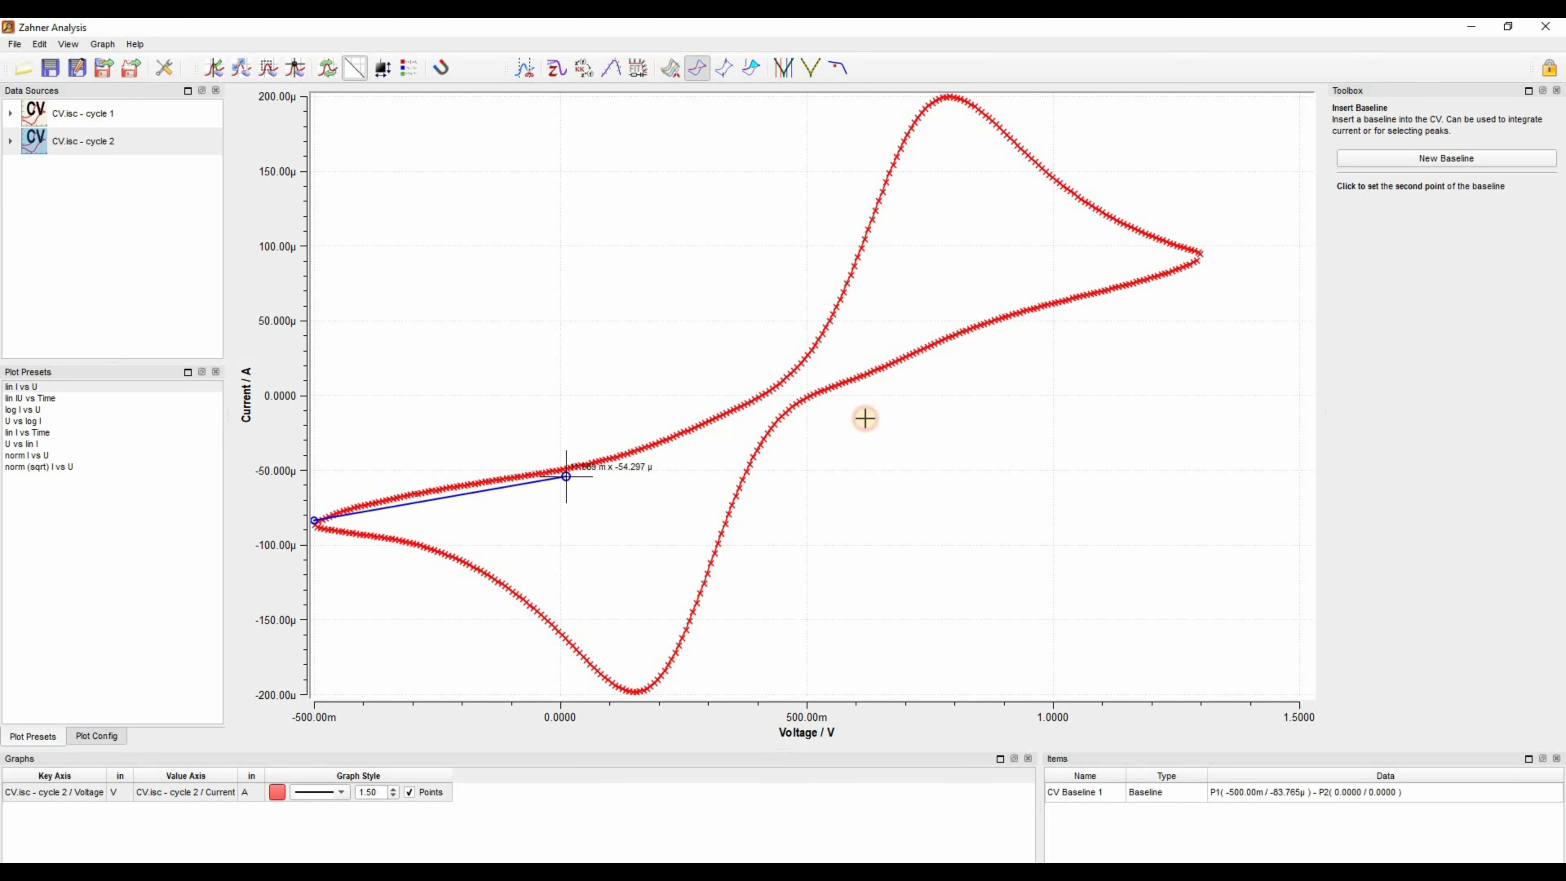
{"action": "left_click", "coordinate": [1191, 323]}
{"action": "left_click", "coordinate": [1207, 300]}
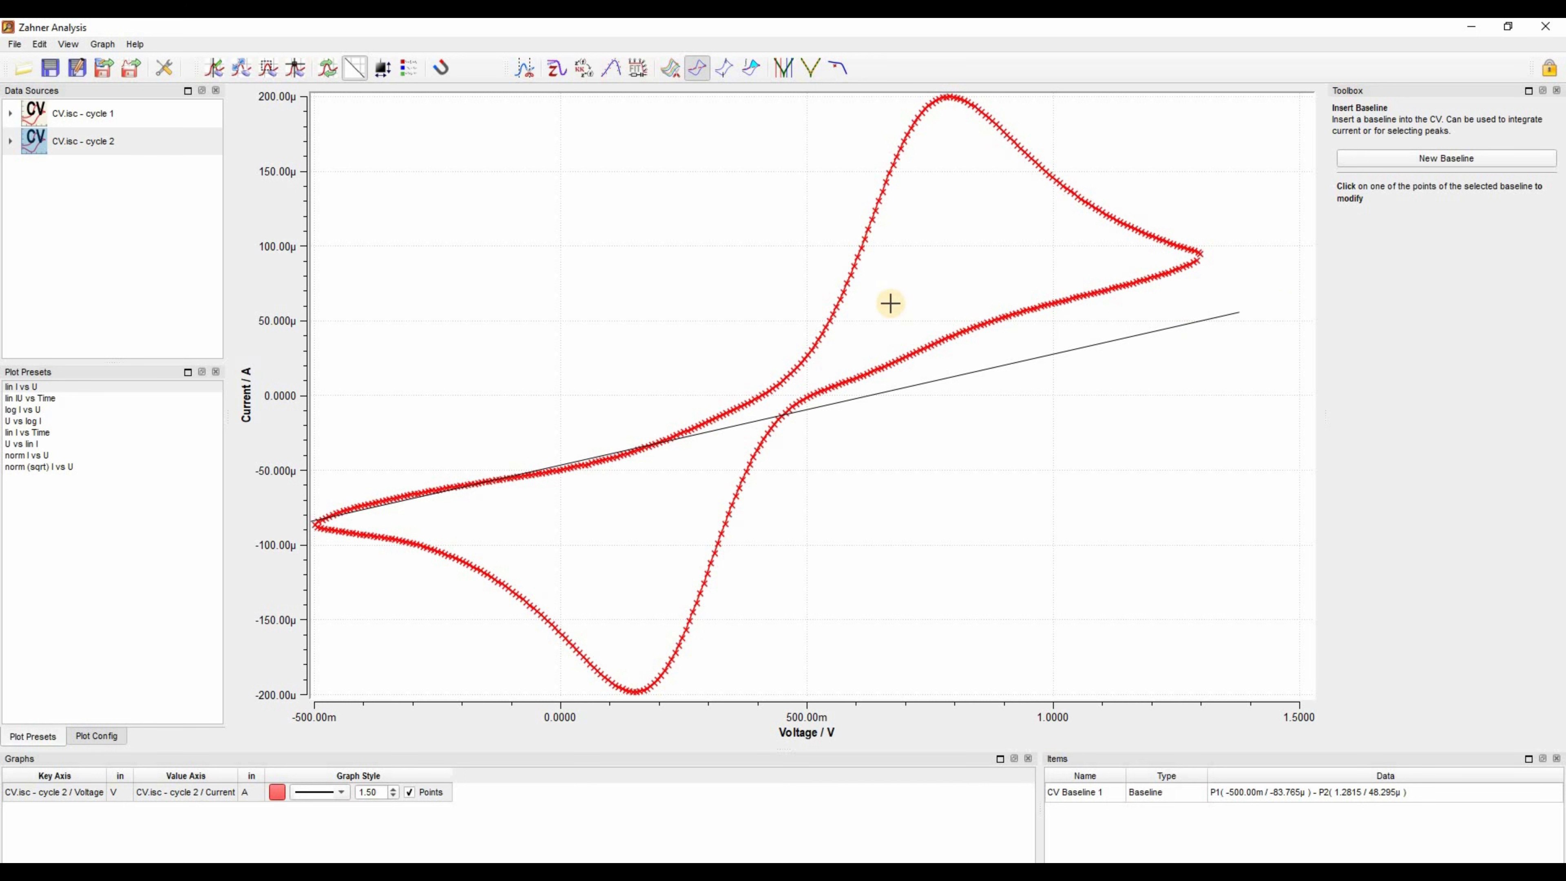
{"action": "left_click", "coordinate": [707, 69]}
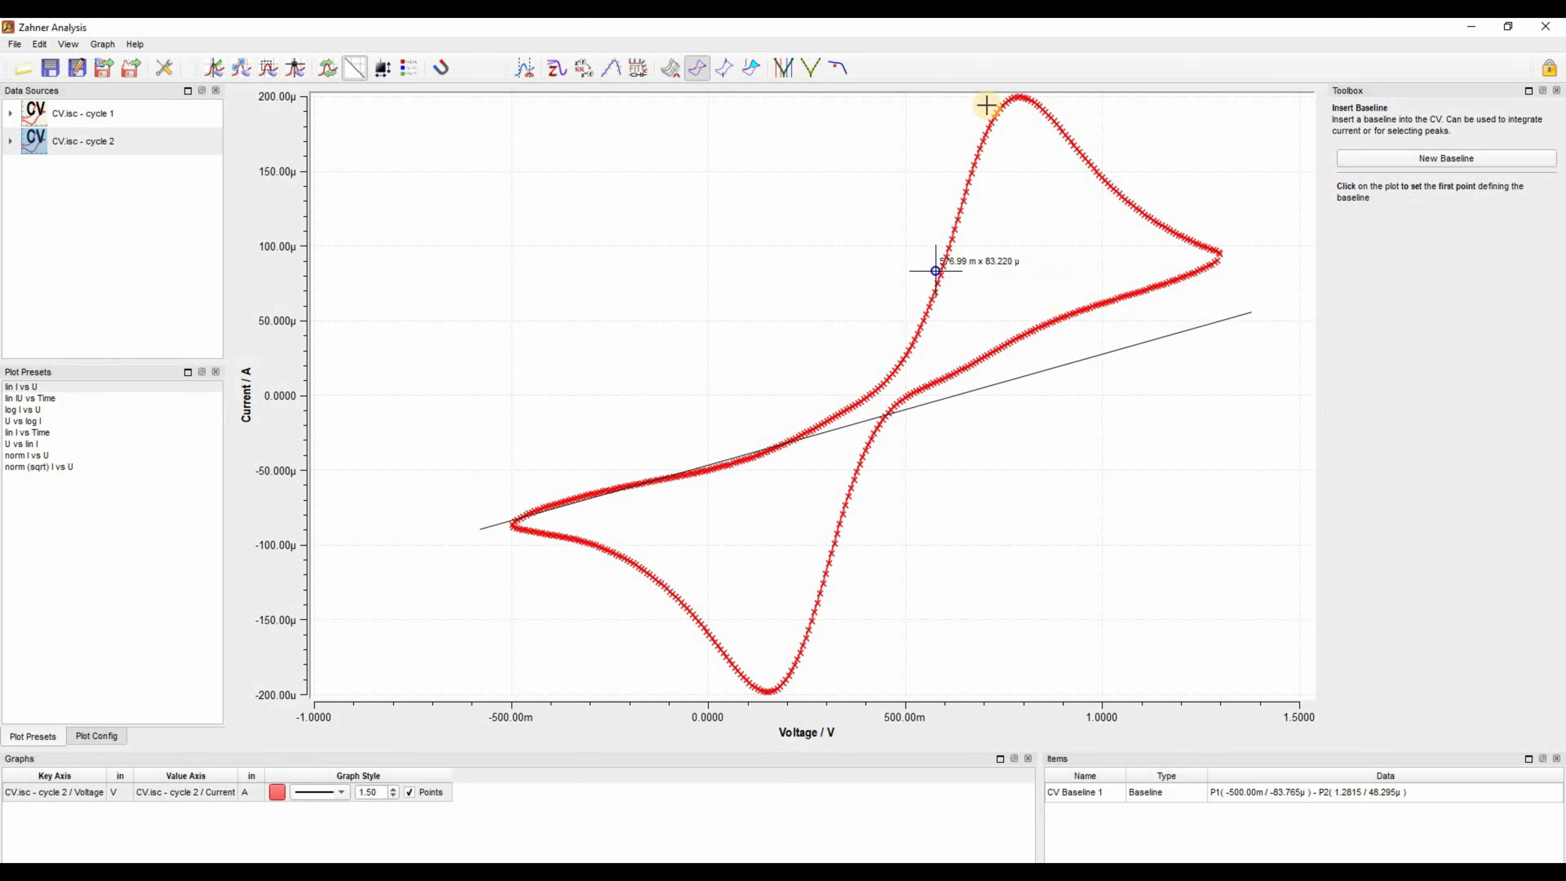
Step: Open the Integrate Charge tool for cycle 2 and select CV Baseline 1 in the item list
{"action": "left_click", "coordinate": [750, 67]}
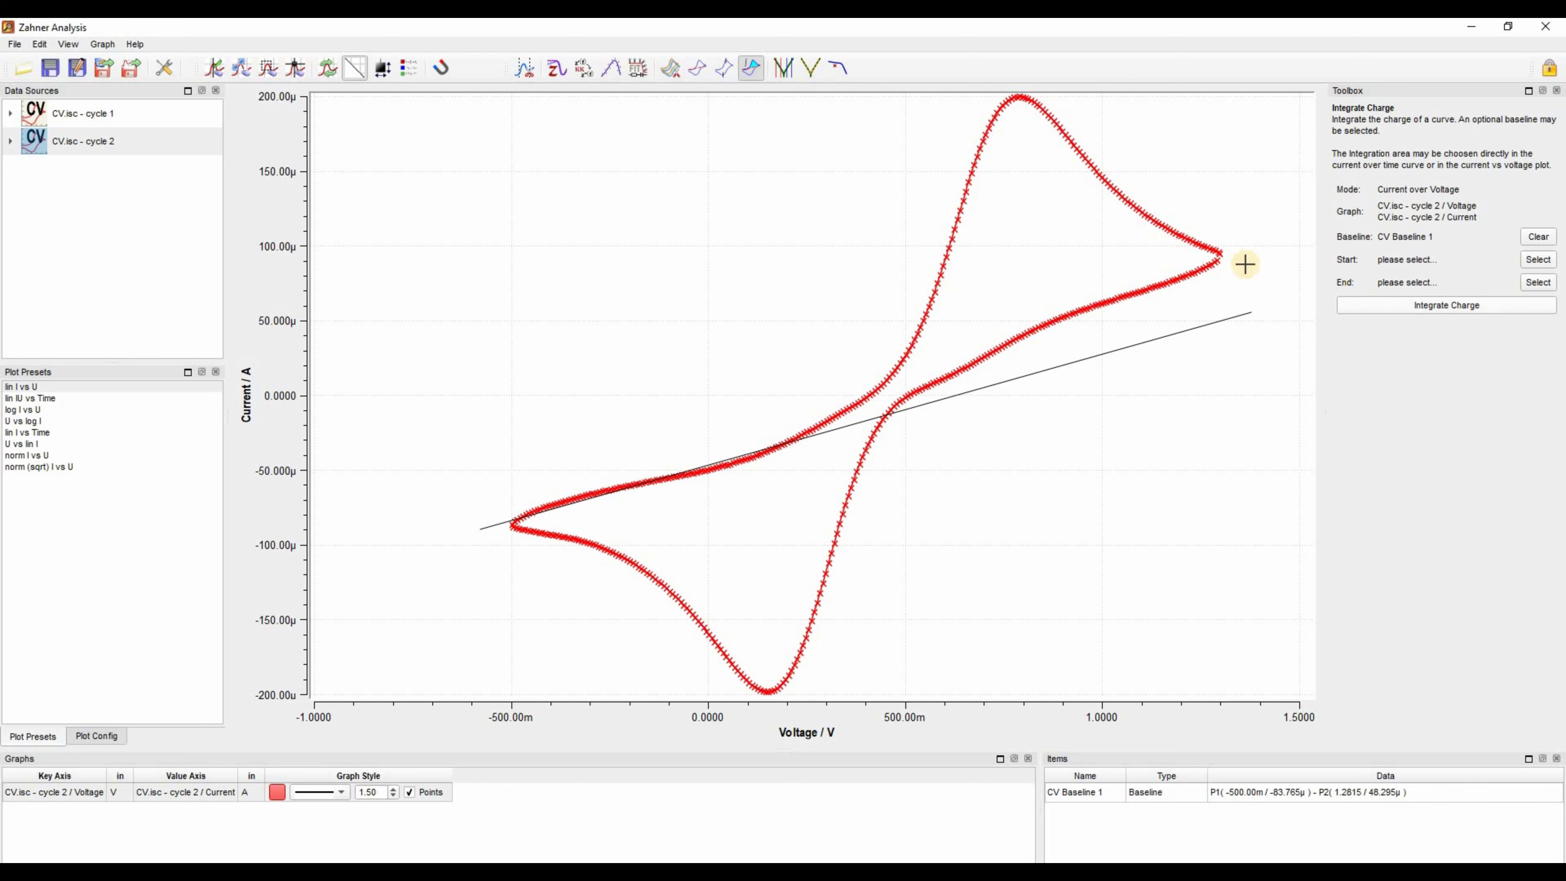
{"action": "left_click", "coordinate": [751, 70]}
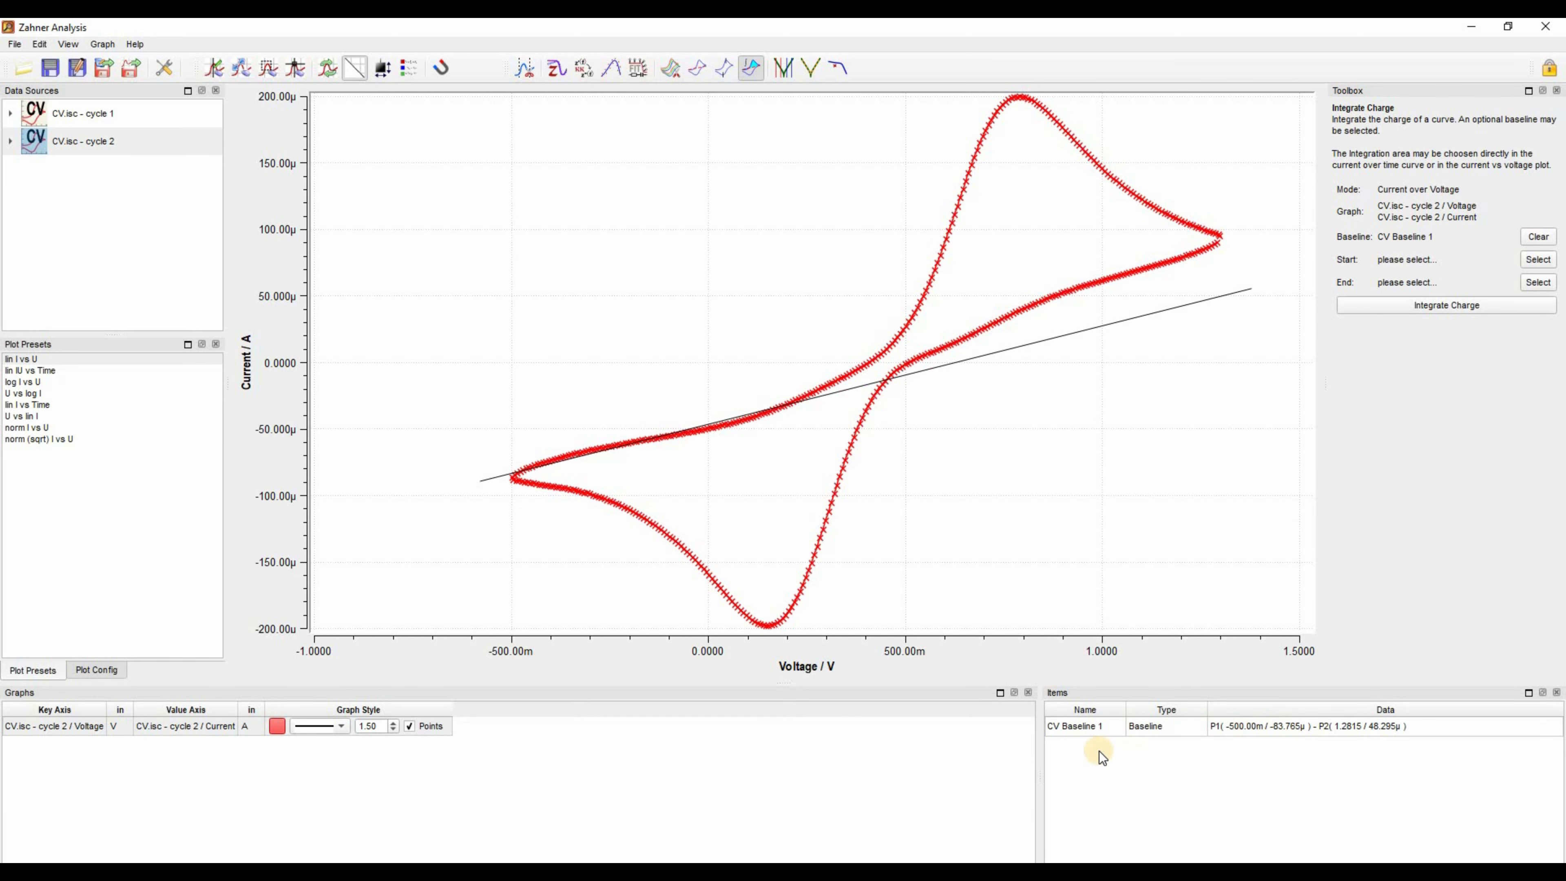
{"action": "left_click", "coordinate": [1091, 728]}
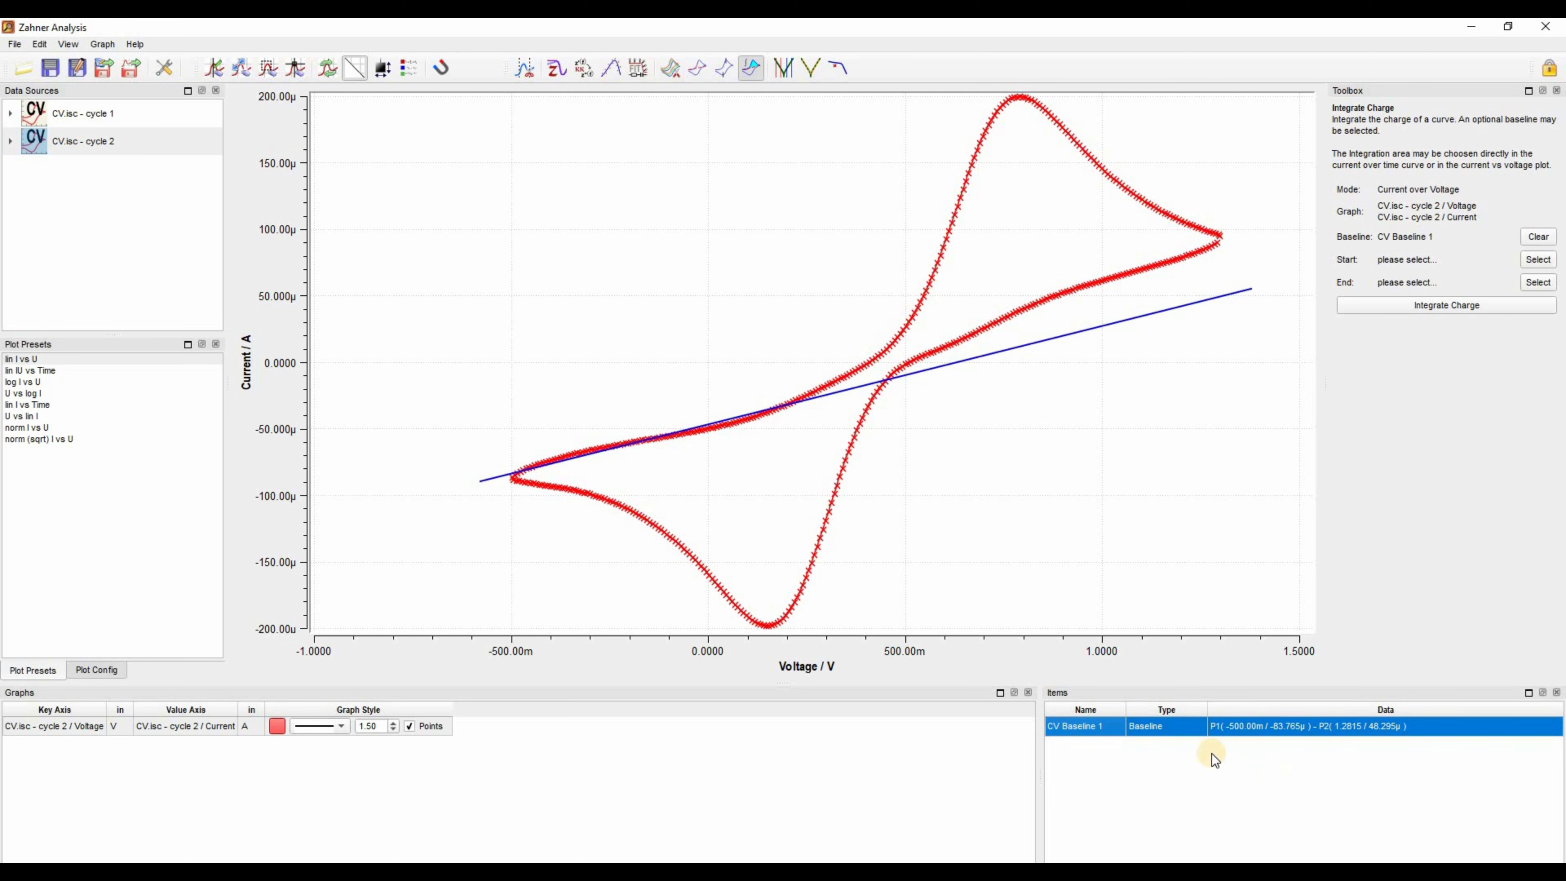
Step: Add a cursor at about -665 mV and a text label to the plot, and set the label's text to CV
{"action": "right_click", "coordinate": [446, 245]}
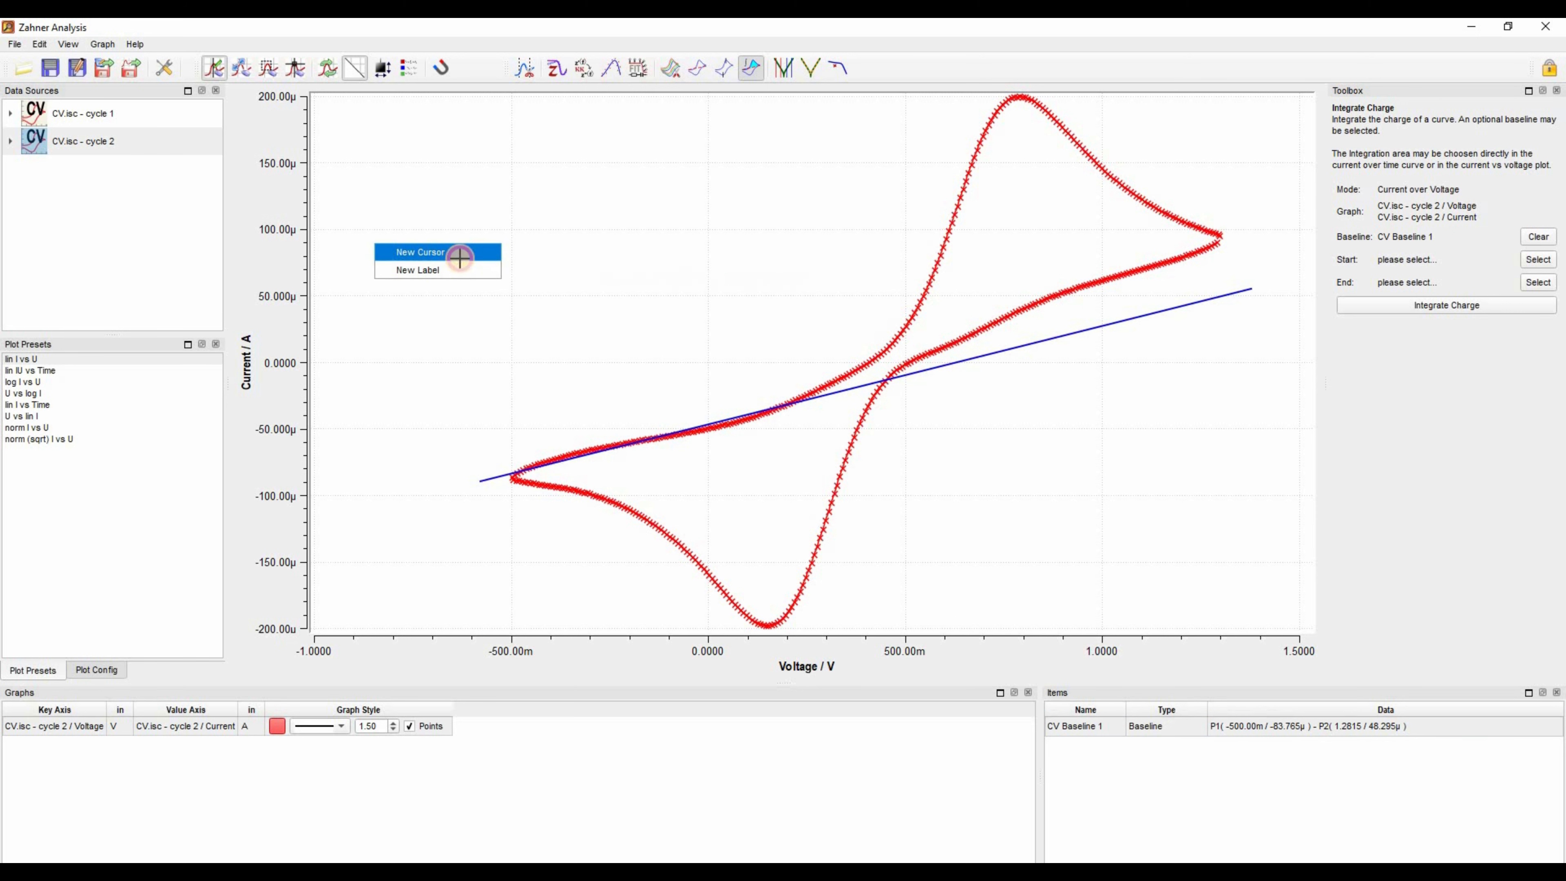
{"action": "left_click", "coordinate": [459, 254]}
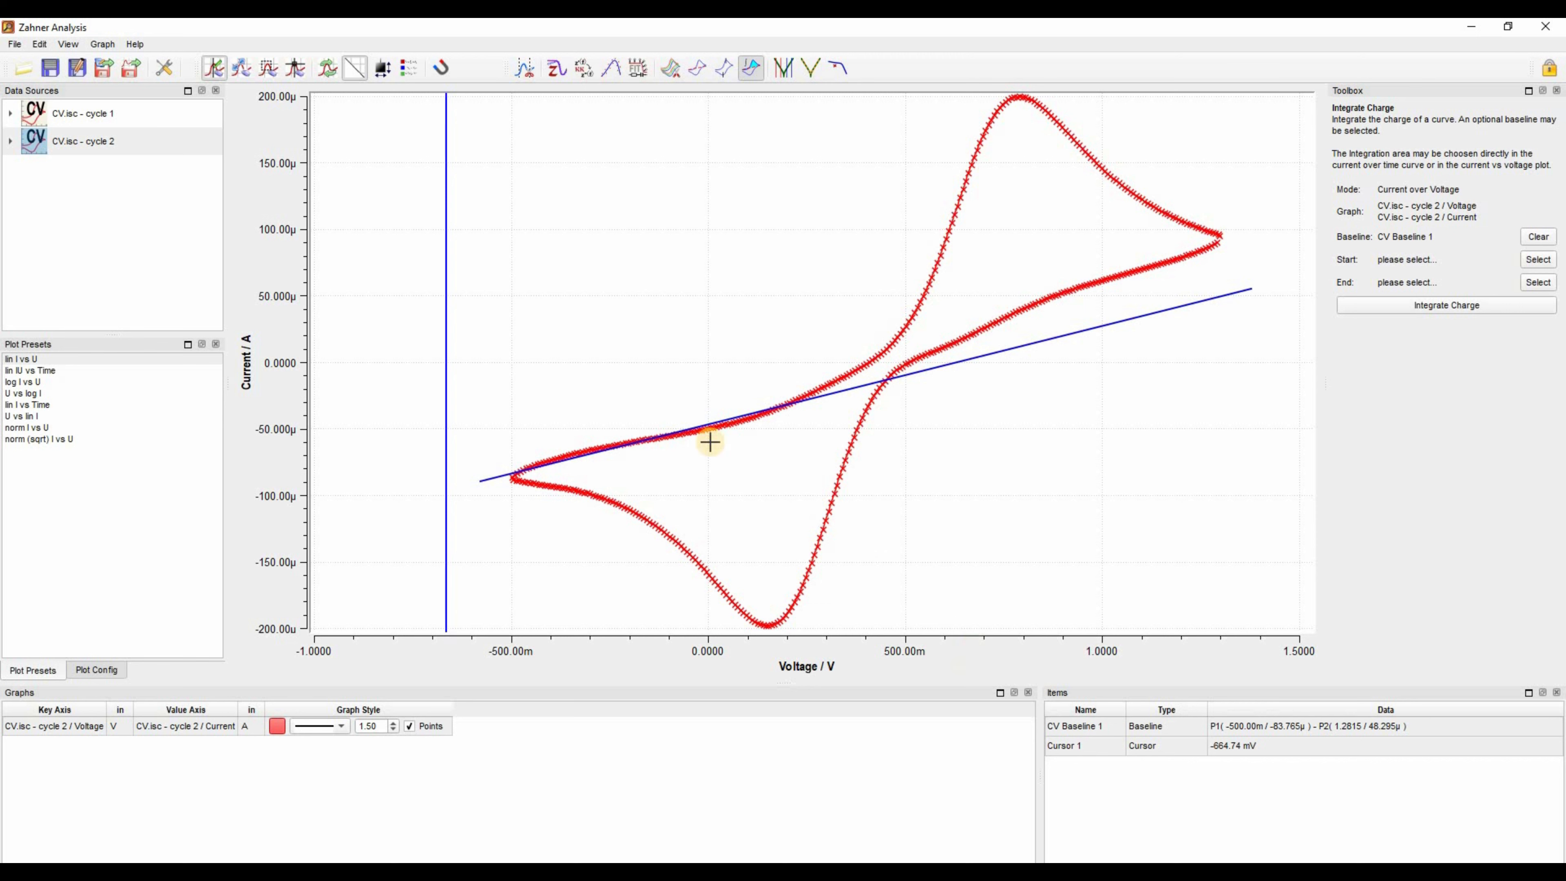
{"action": "right_click", "coordinate": [621, 331]}
{"action": "left_click", "coordinate": [614, 340]}
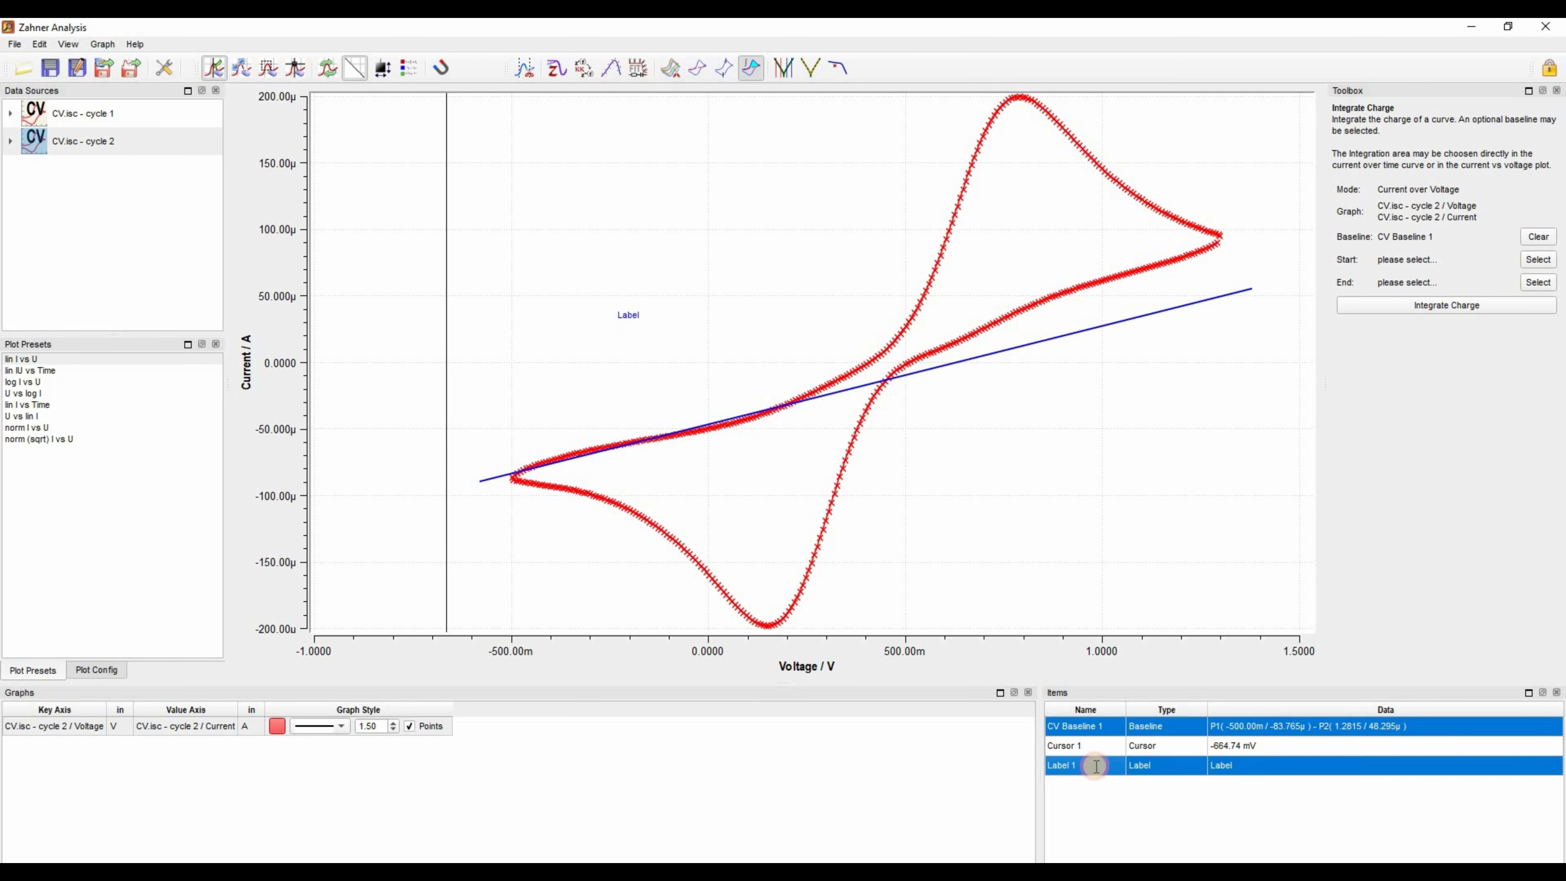
{"action": "double_click", "coordinate": [1288, 765]}
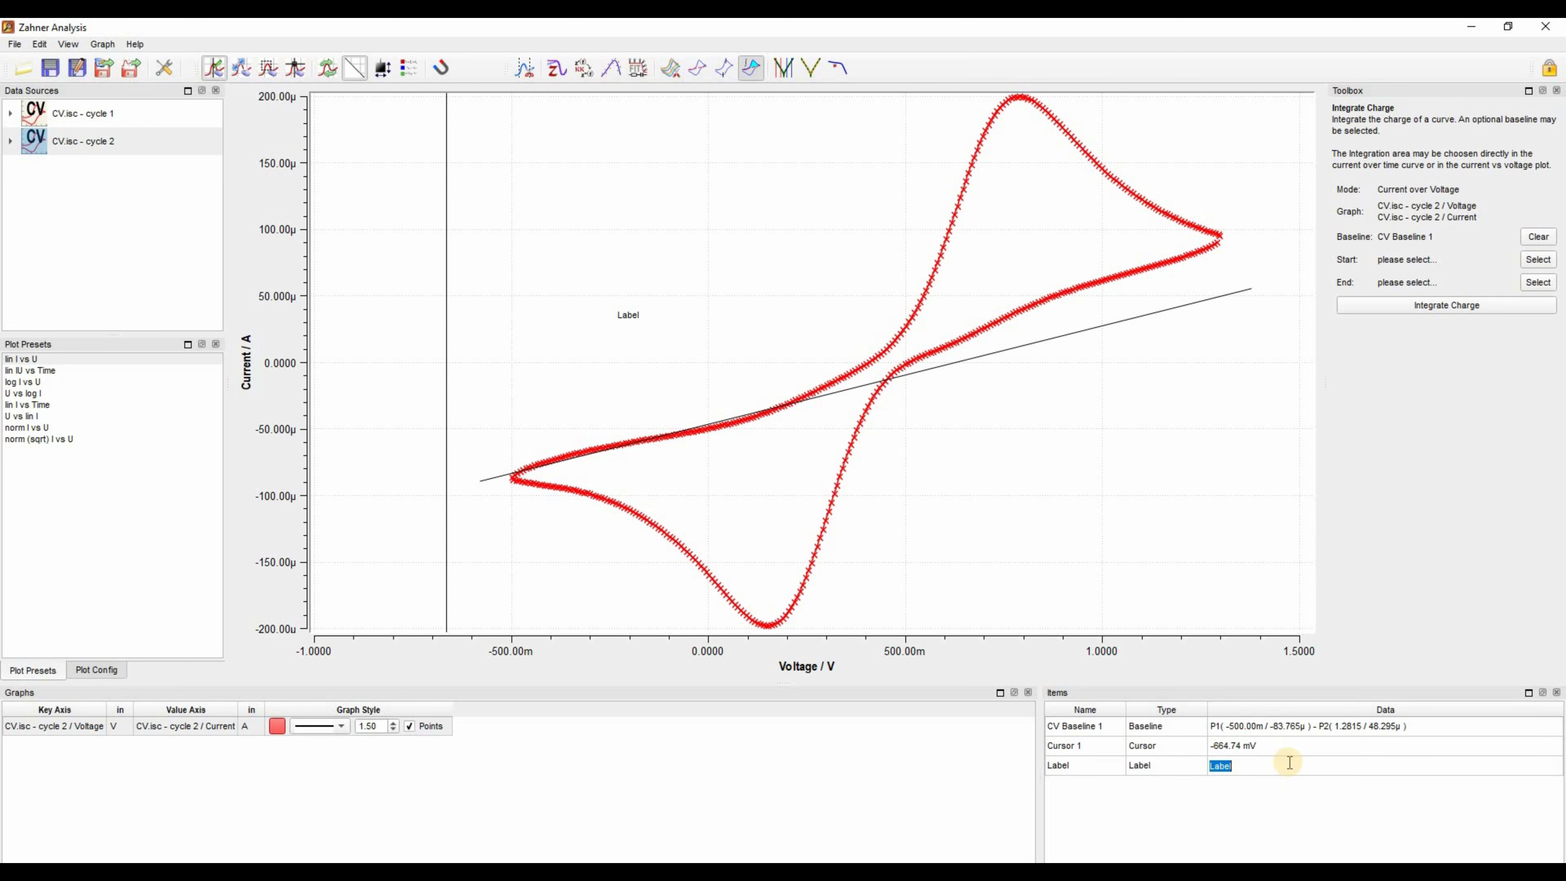
{"action": "type", "text": "CV"}
{"action": "key", "text": "Return"}
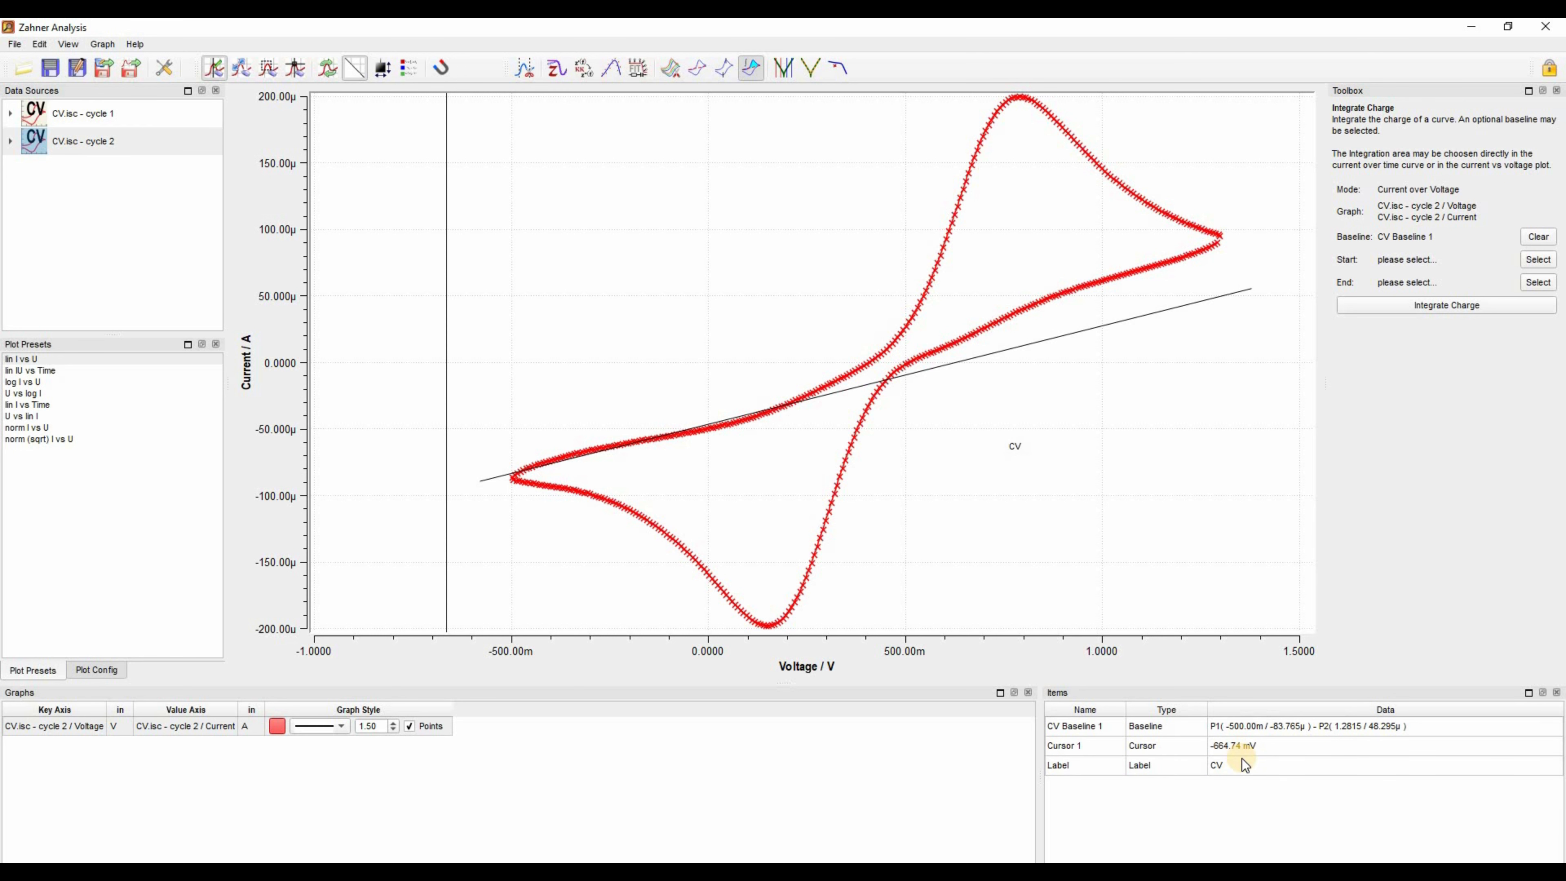